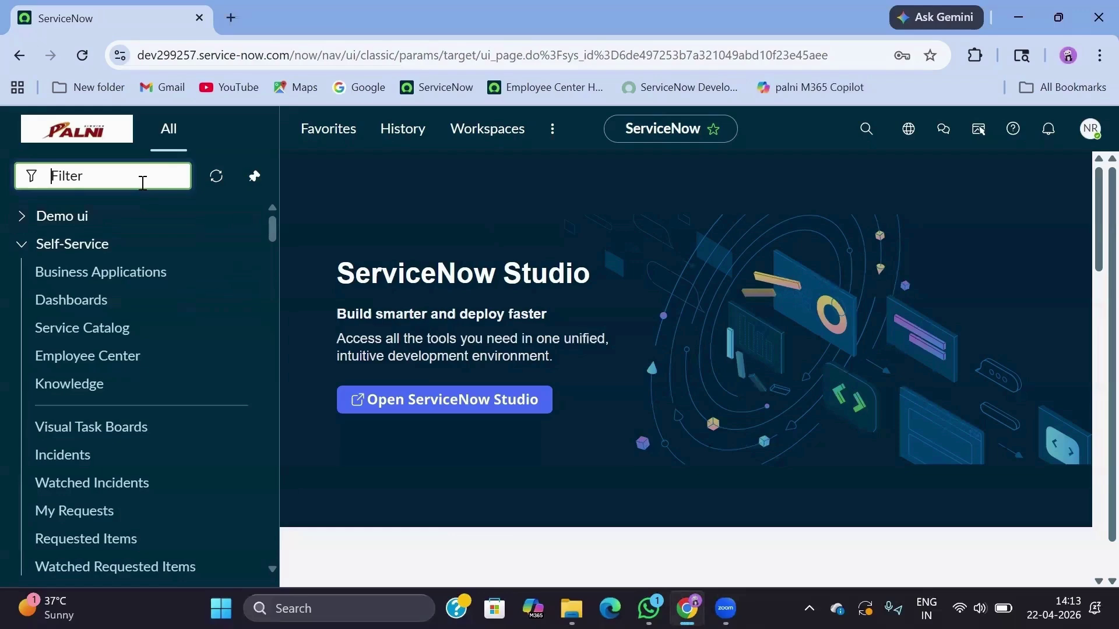
- Open Flow Designer from the application navigator and start creating a new subflow
type("flow des")
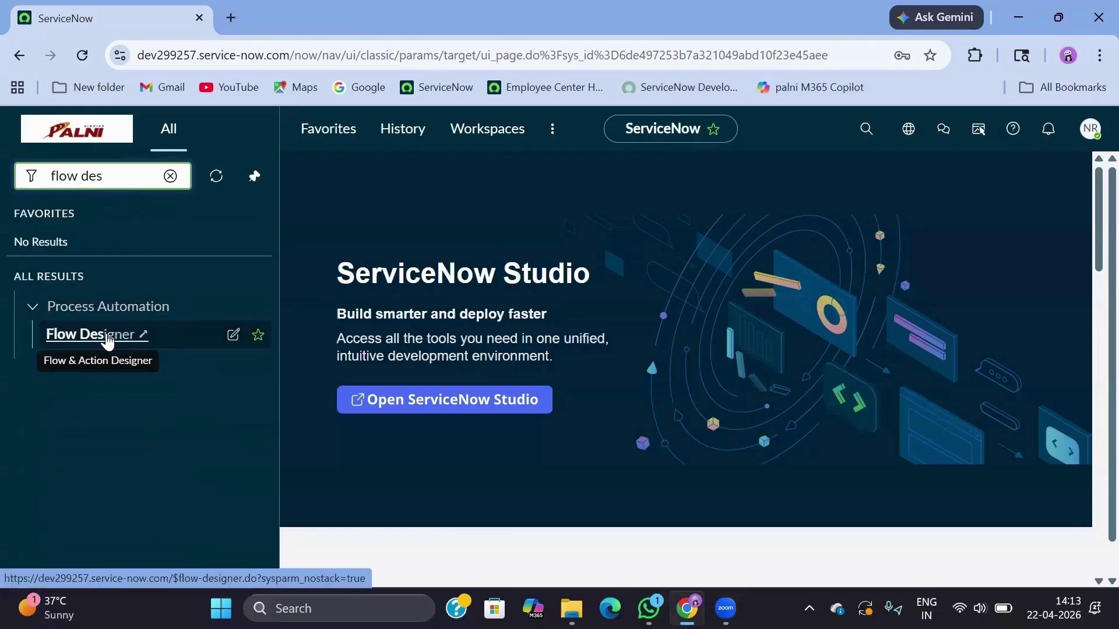
left_click(106, 337)
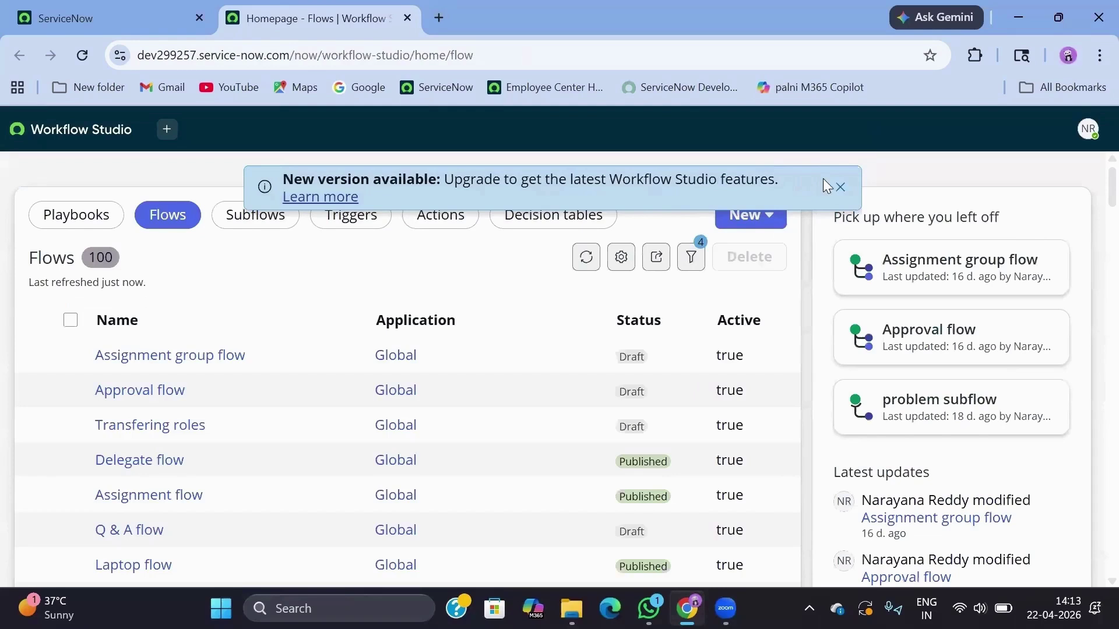
left_click(840, 188)
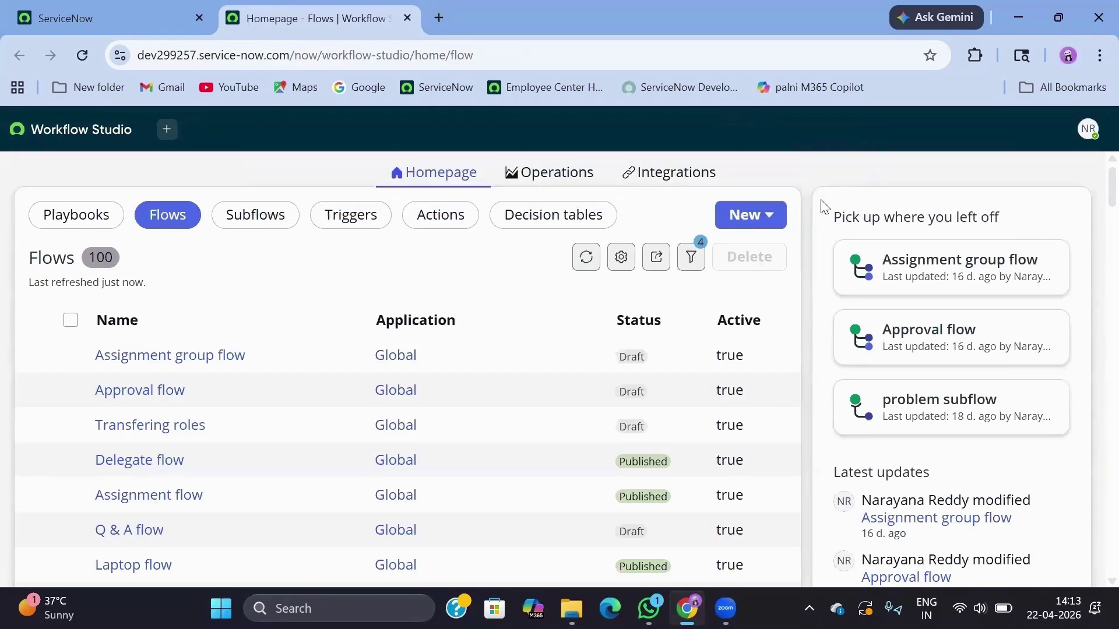
left_click(764, 217)
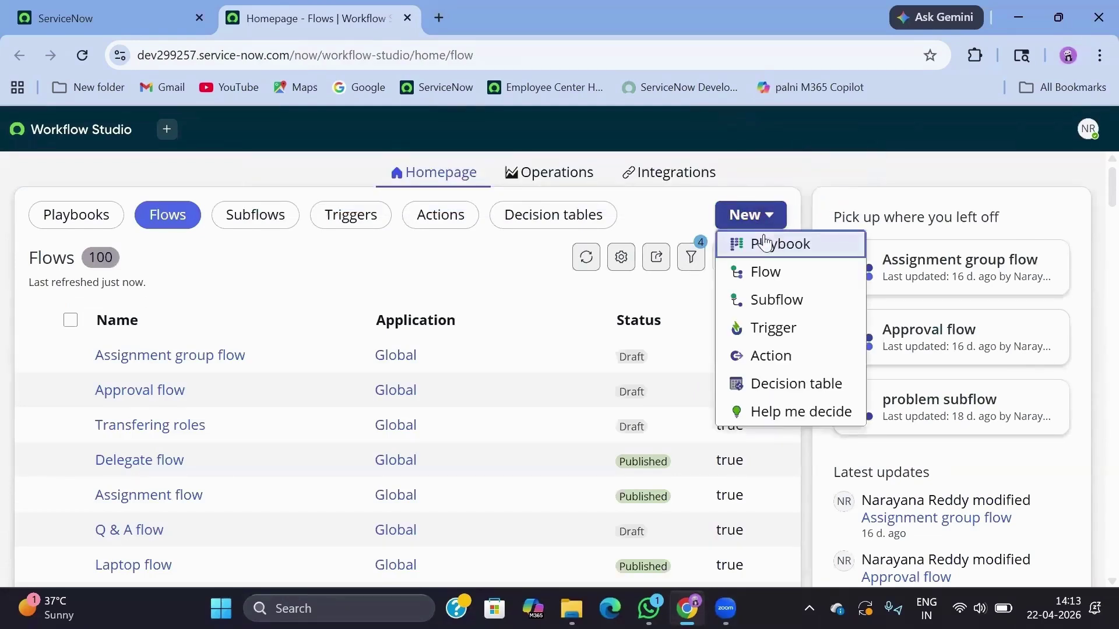
left_click(762, 304)
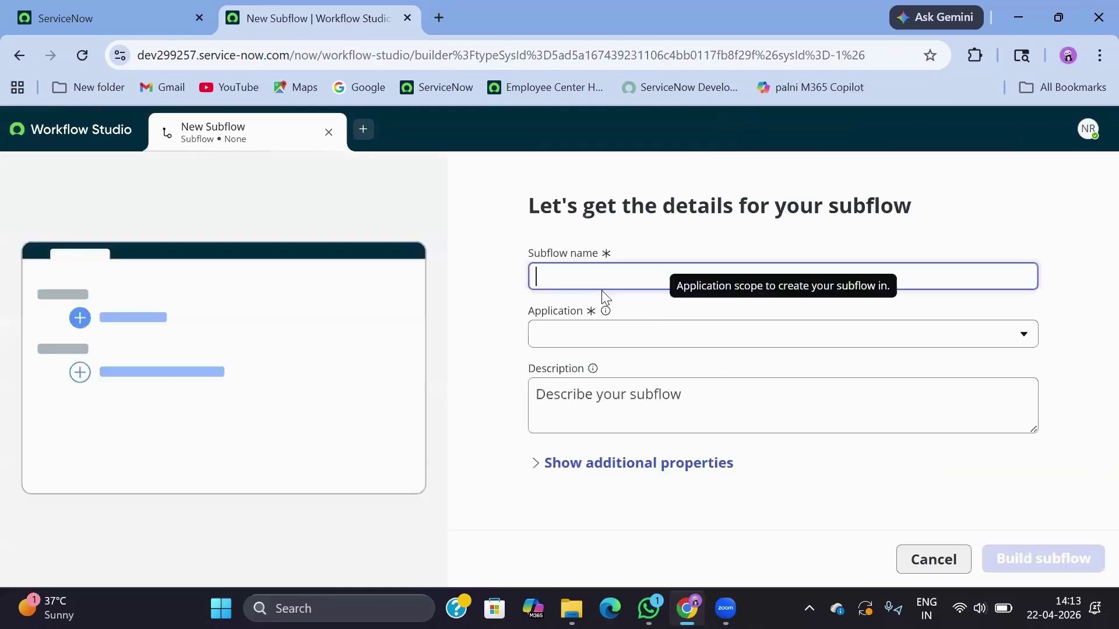
- Name the new subflow "Assign Network Incident"
type("Assign New")
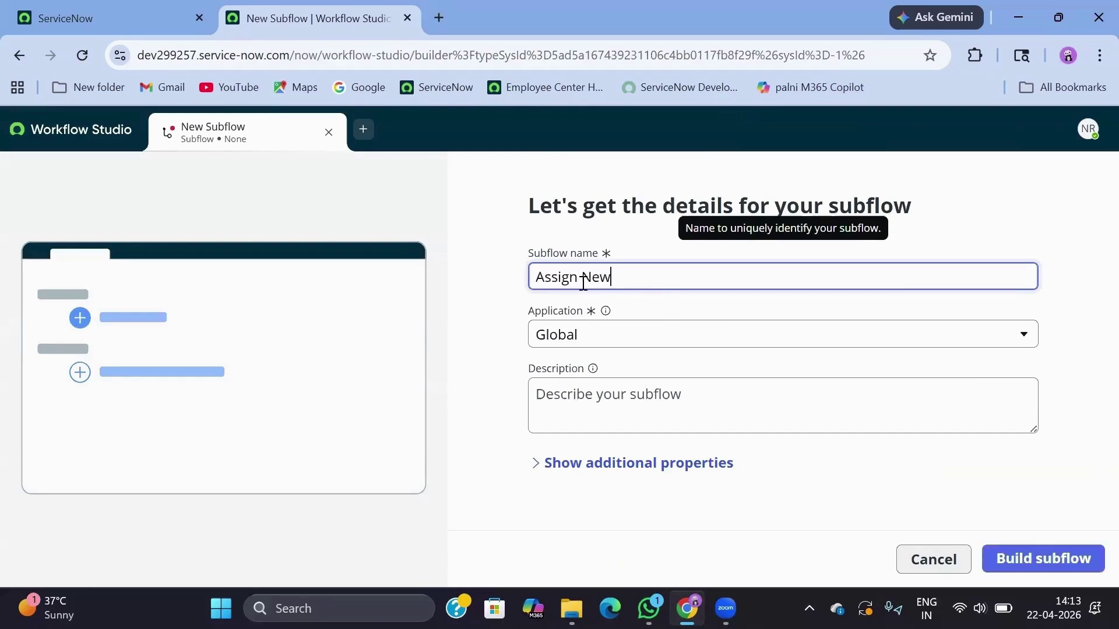
key("BackSpace")
key("BackSpace")
type("etwork Incident")
- Set the subflow to run as System user in its additional properties and build it
left_click(589, 462)
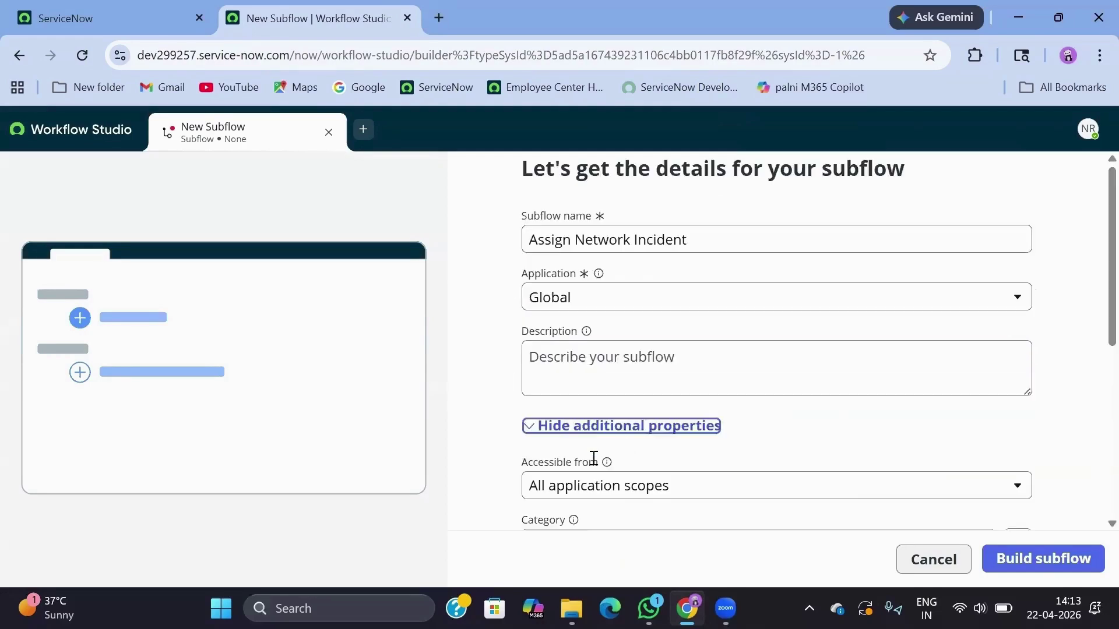
scroll(636, 441, "down", 5)
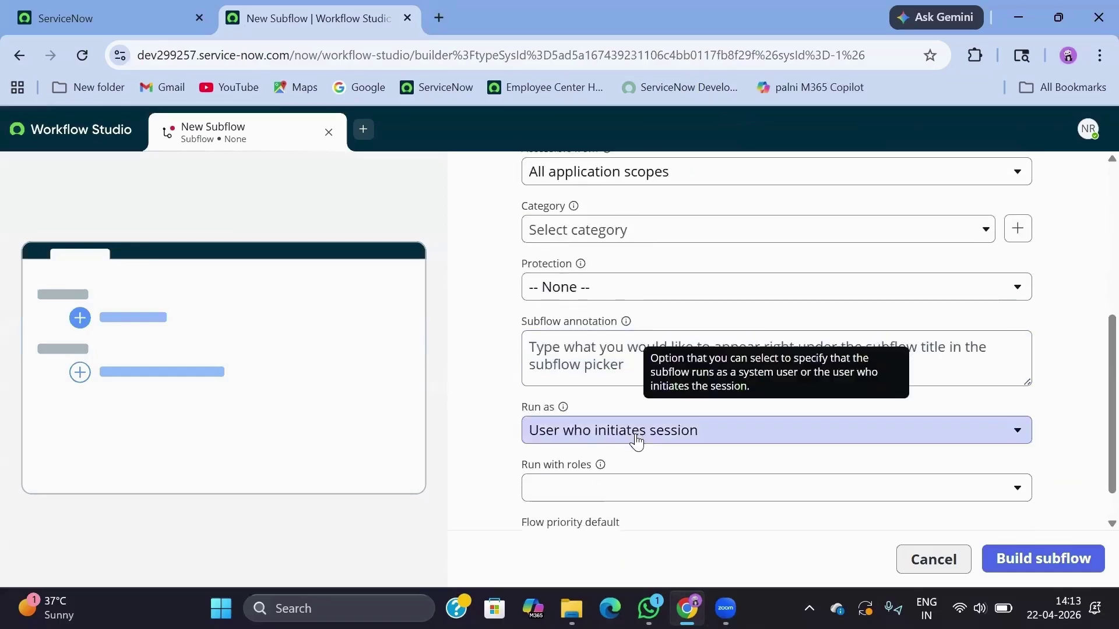
left_click(586, 392)
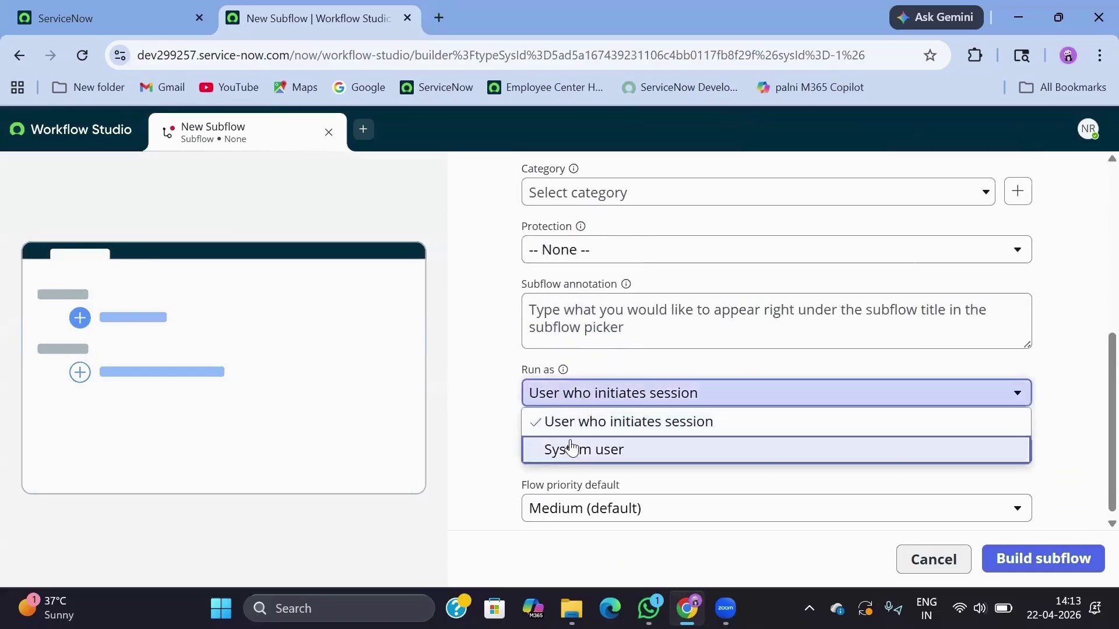
left_click(575, 449)
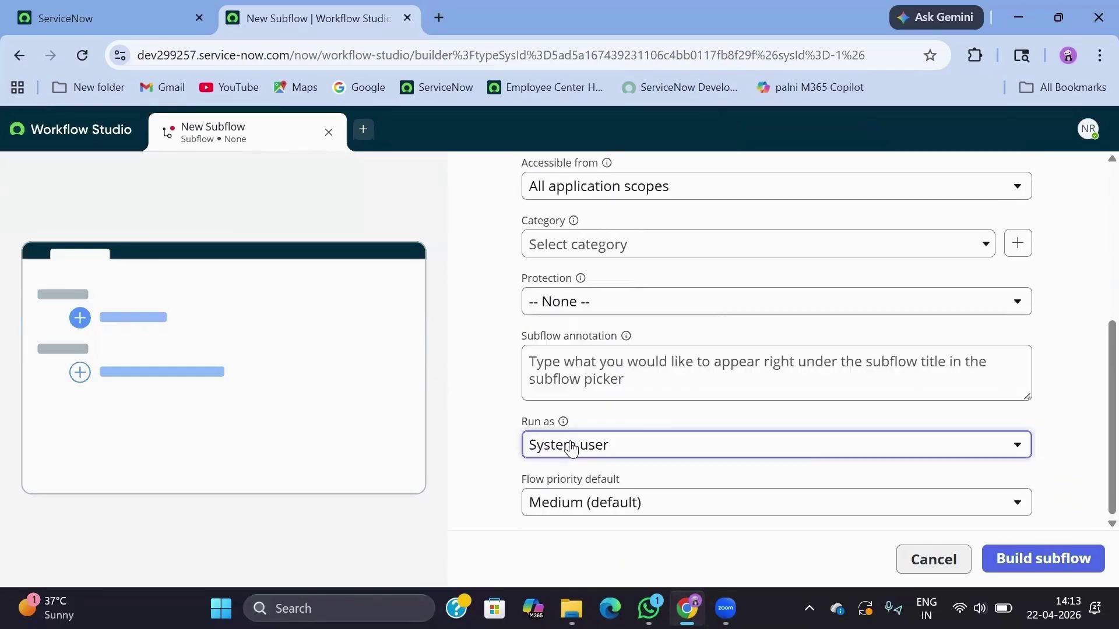
left_click(1011, 563)
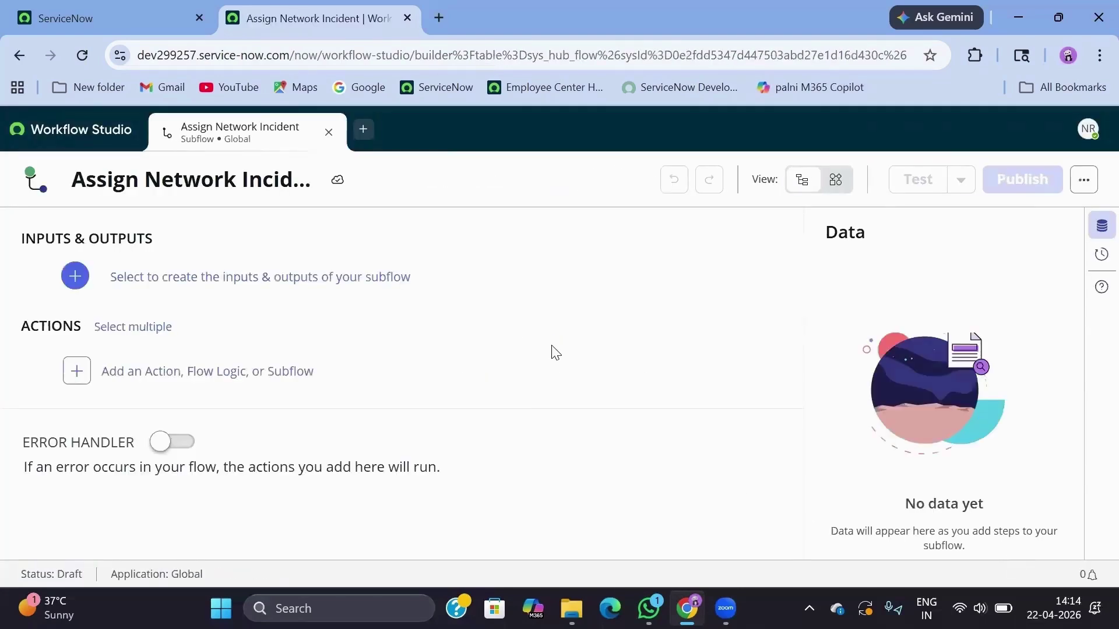
- Add a subflow input labelled "Incident record" with the matching name incident_record
left_click(76, 278)
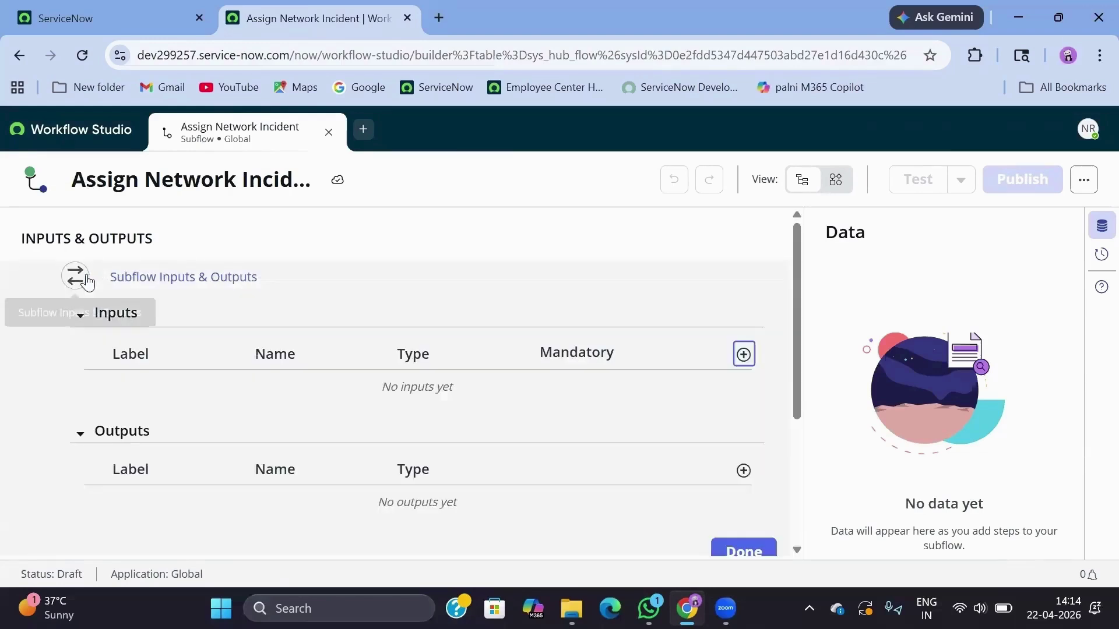
left_click(744, 353)
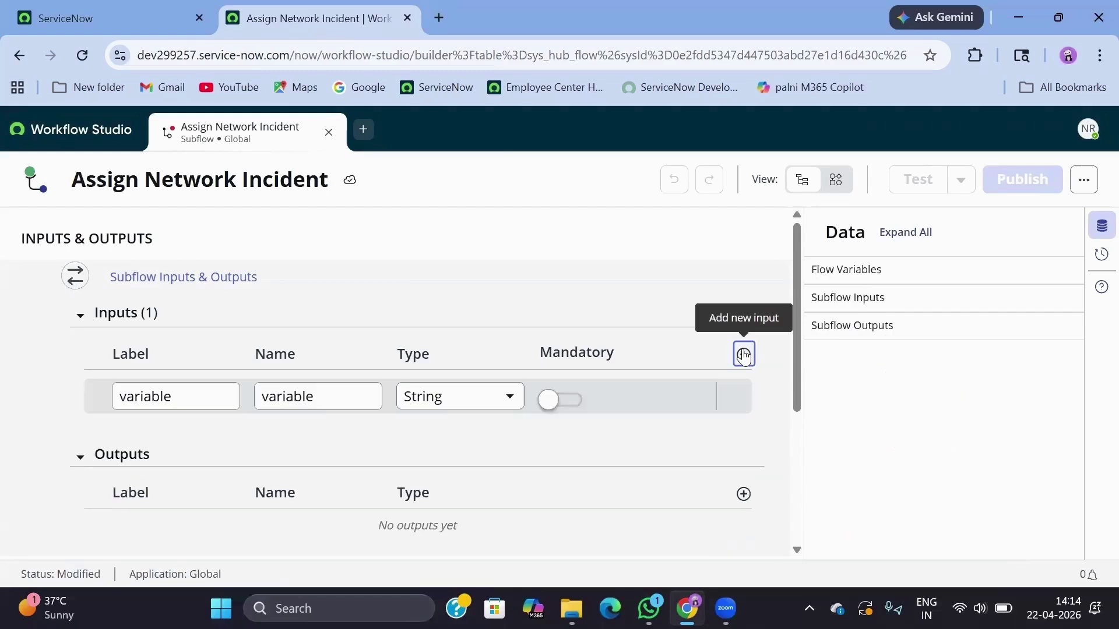
left_click(220, 393)
key("BackSpace")
key("BackSpace")
key("BackSpace")
key("BackSpace")
key("BackSpace")
key("BackSpace")
key("BackSpace")
key("BackSpace")
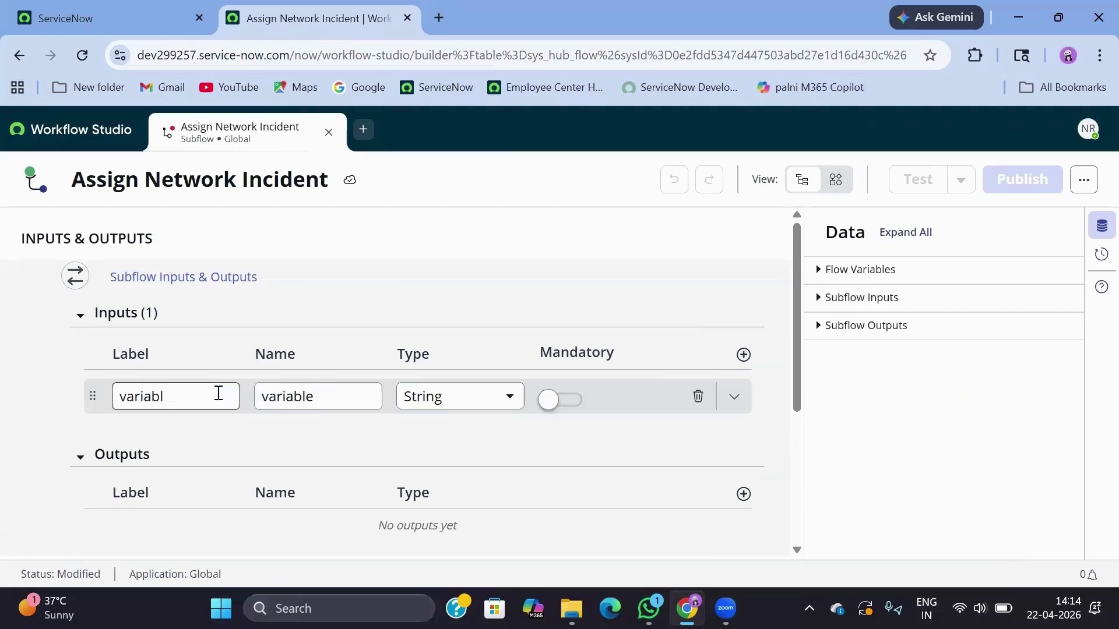
type("variable")
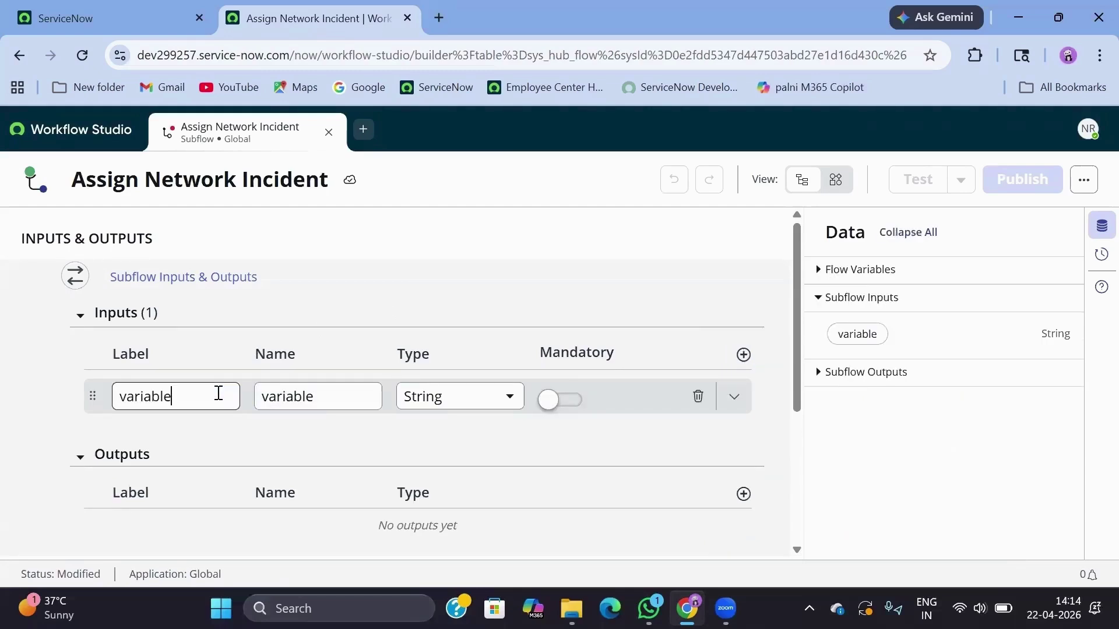
type("l")
key("BackSpace")
key("ctrl+BackSpace")
type("Incident record")
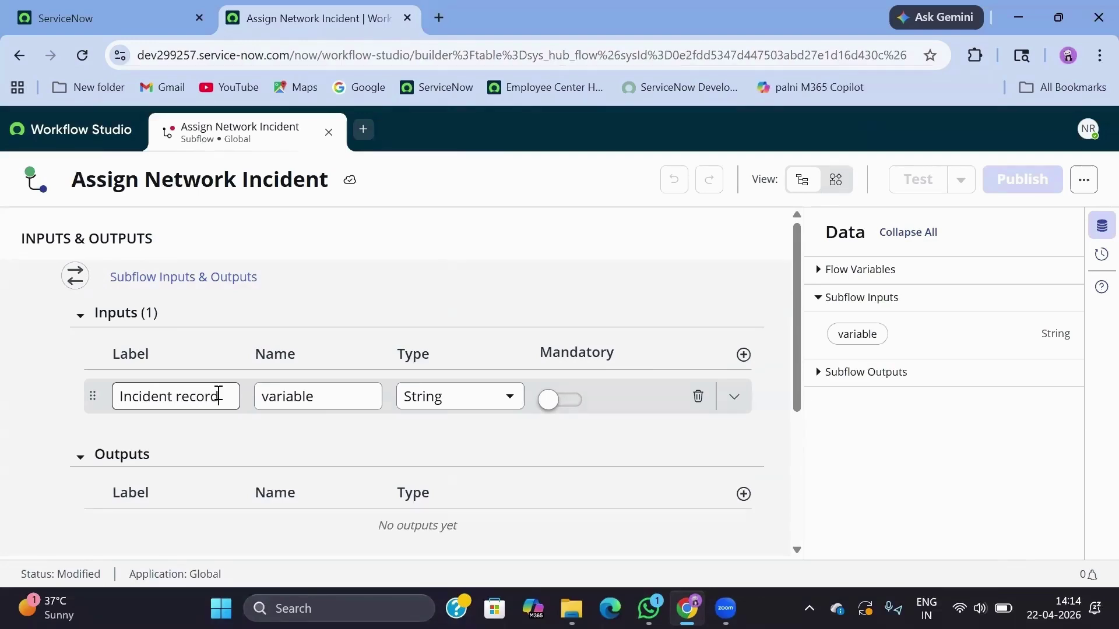
double_click(319, 398)
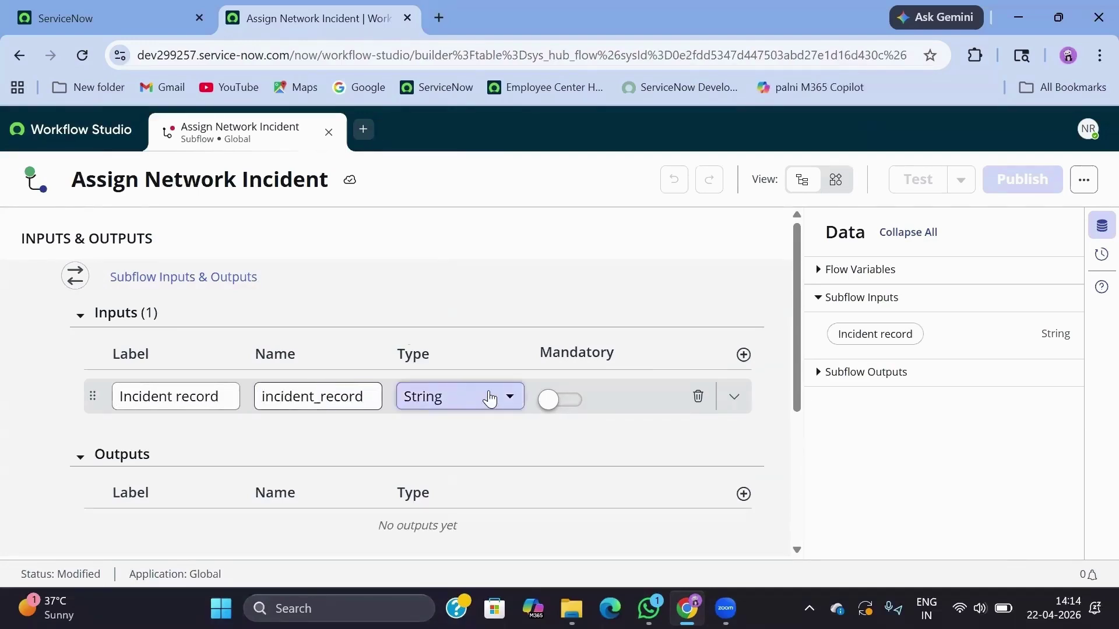
- Set the Incident record input's type to a Reference to the Incident table and finish the inputs and outputs
left_click(488, 398)
type("Refer")
left_click(563, 352)
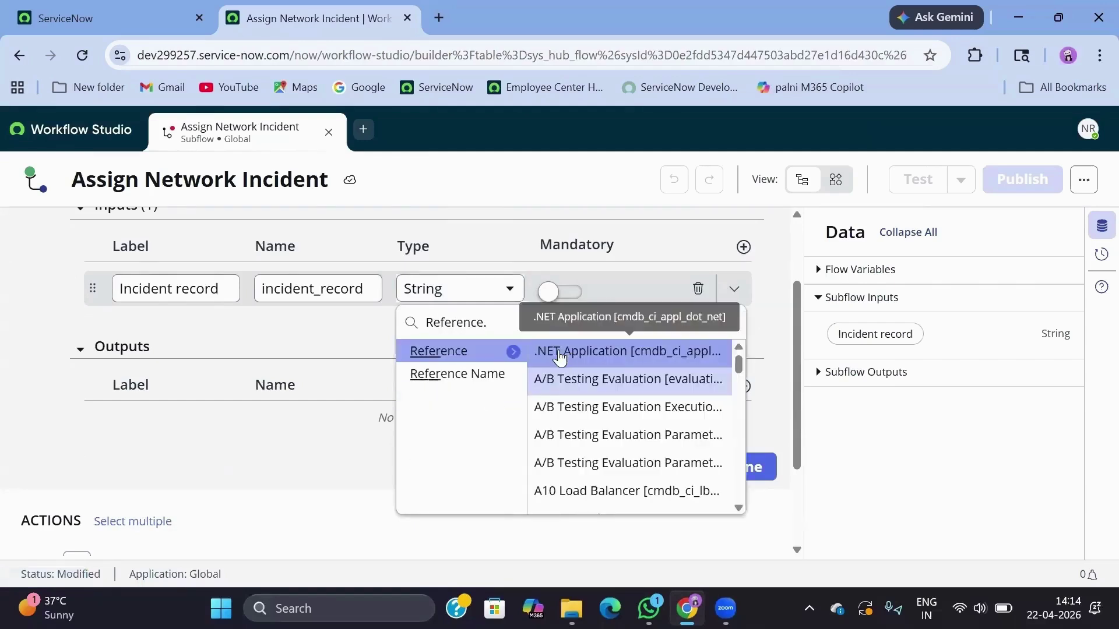
left_click(509, 322)
type("incide")
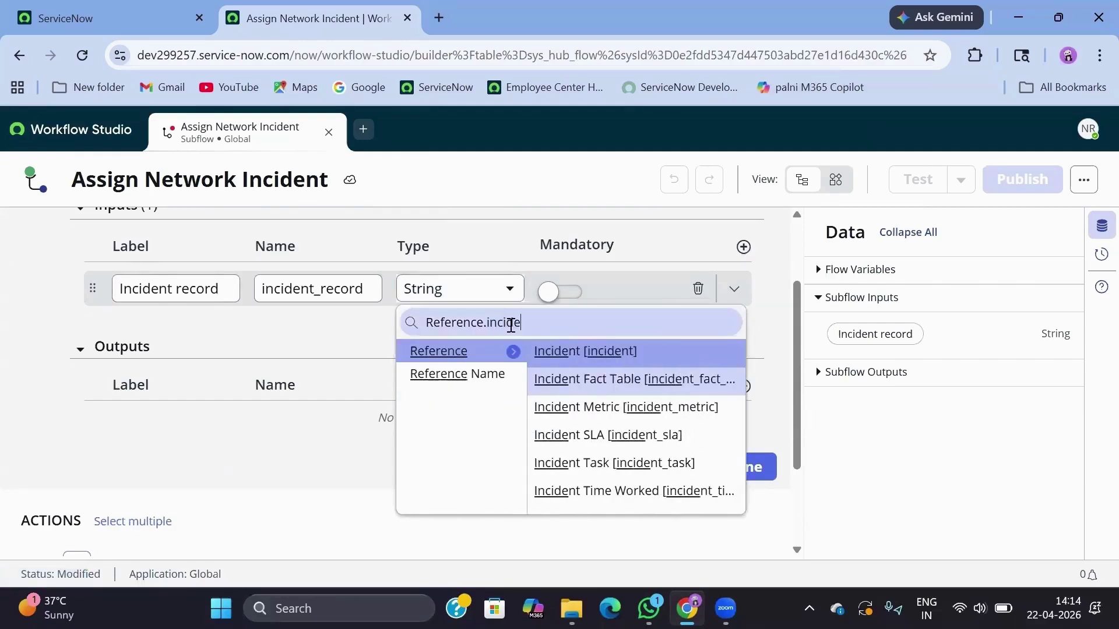
left_click(556, 350)
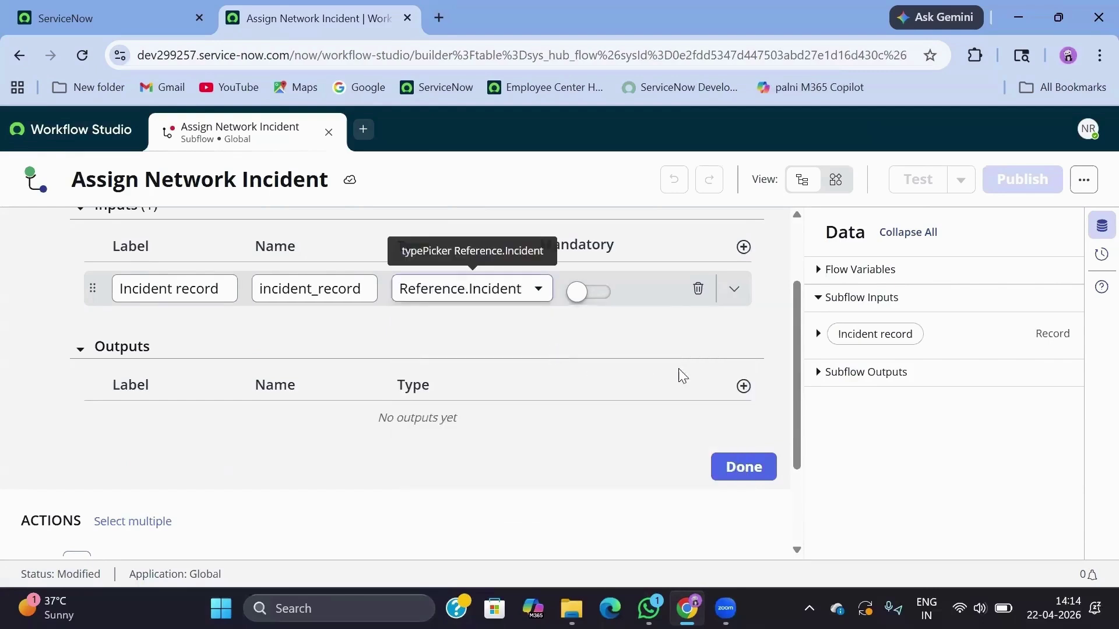
left_click(726, 465)
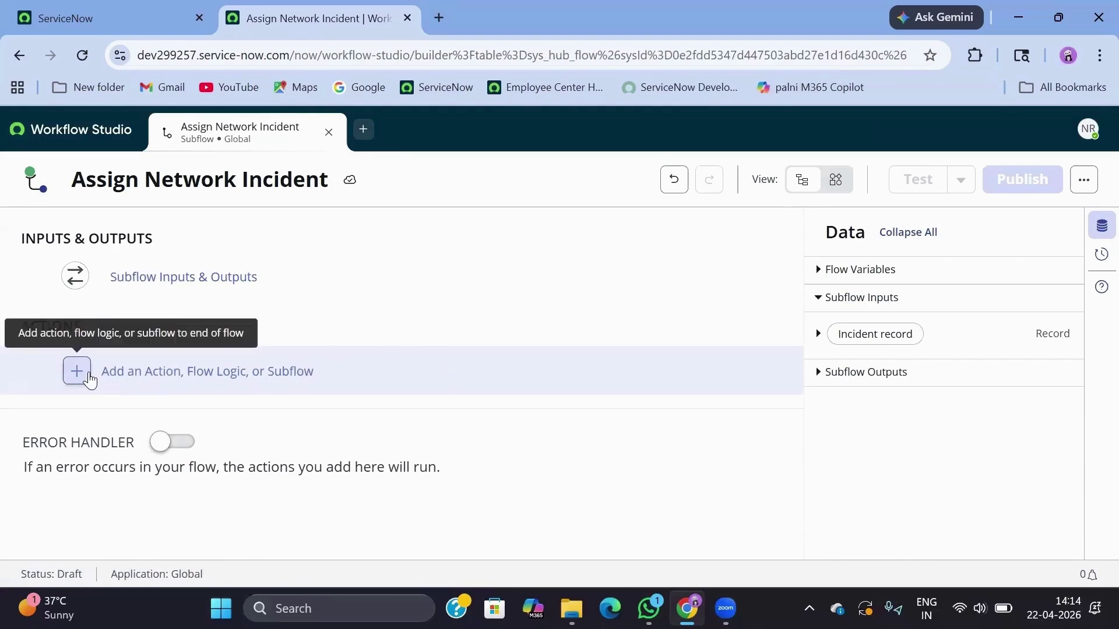
- Add an Update Record action from ServiceNow Core to the subflow
left_click(89, 378)
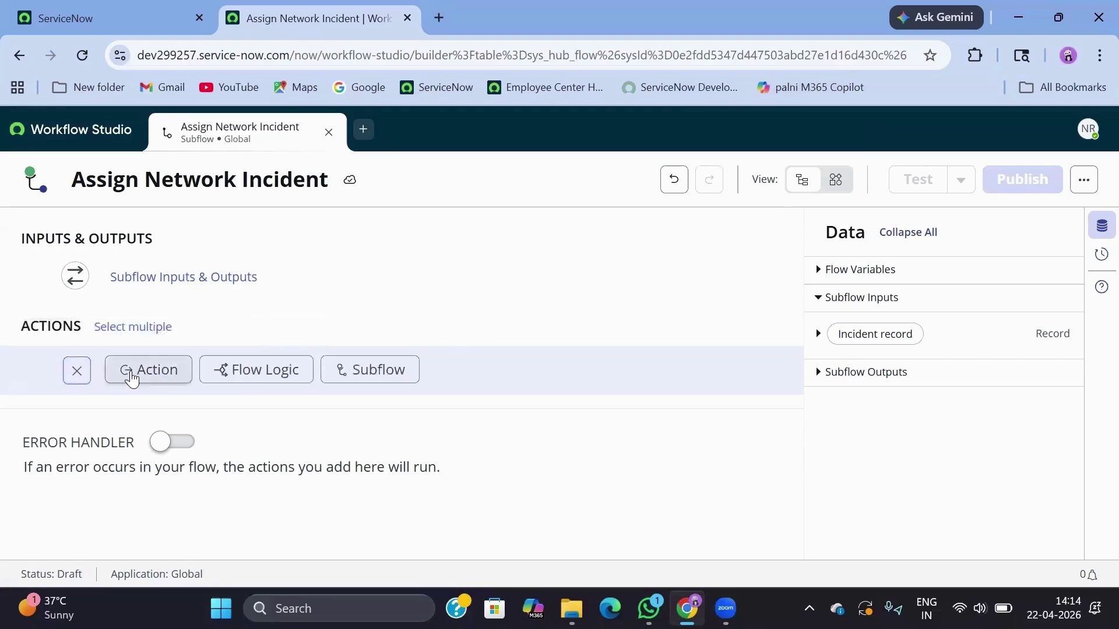
left_click(131, 372)
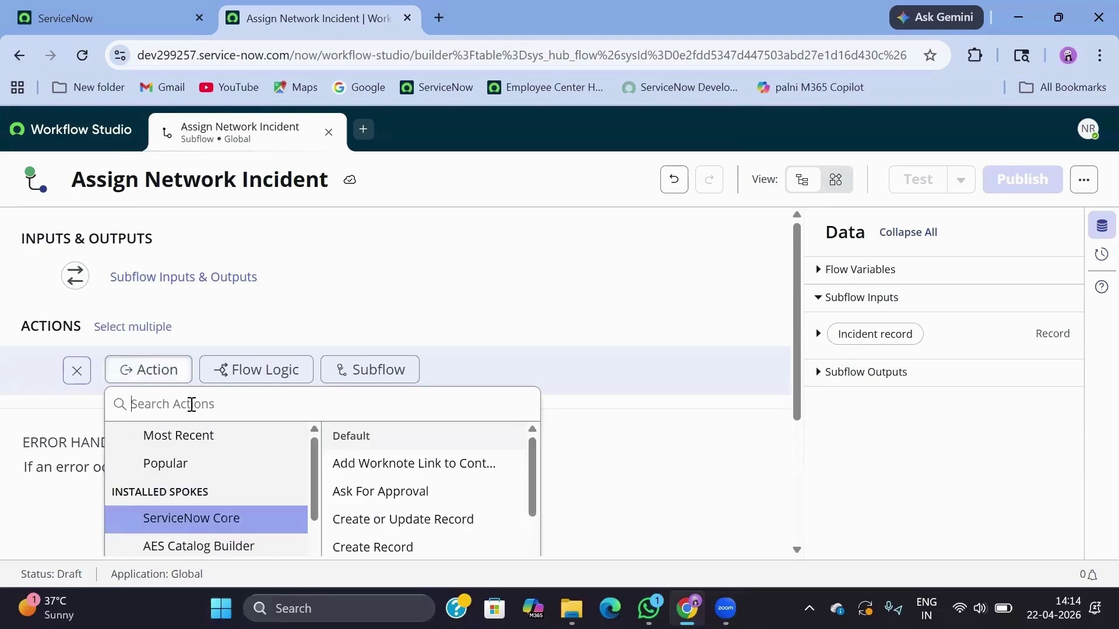
type("Up")
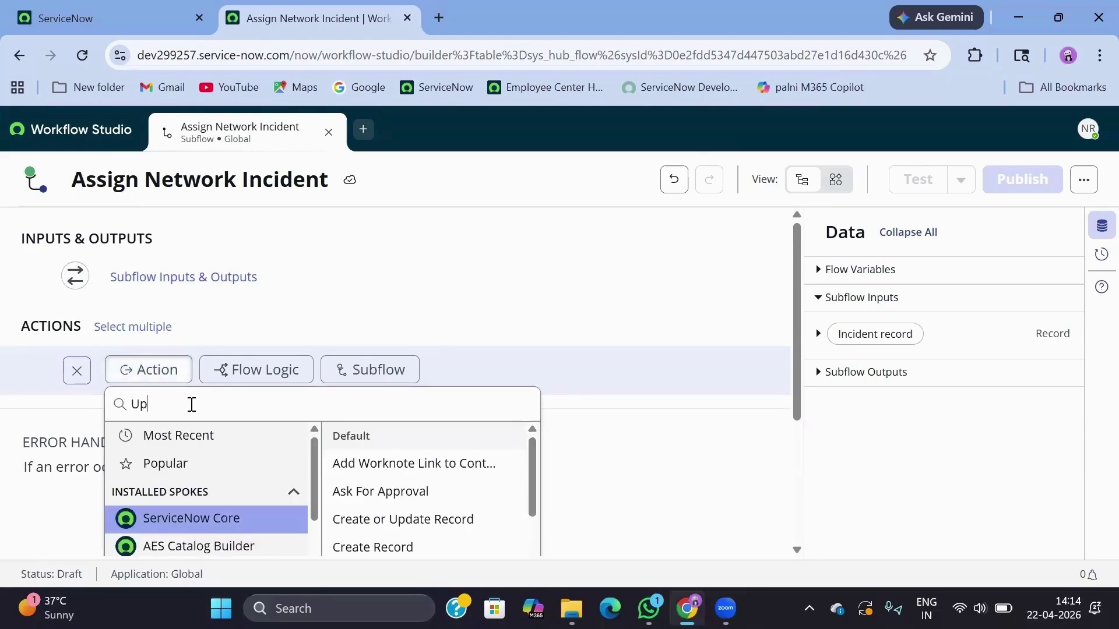
type("date rec")
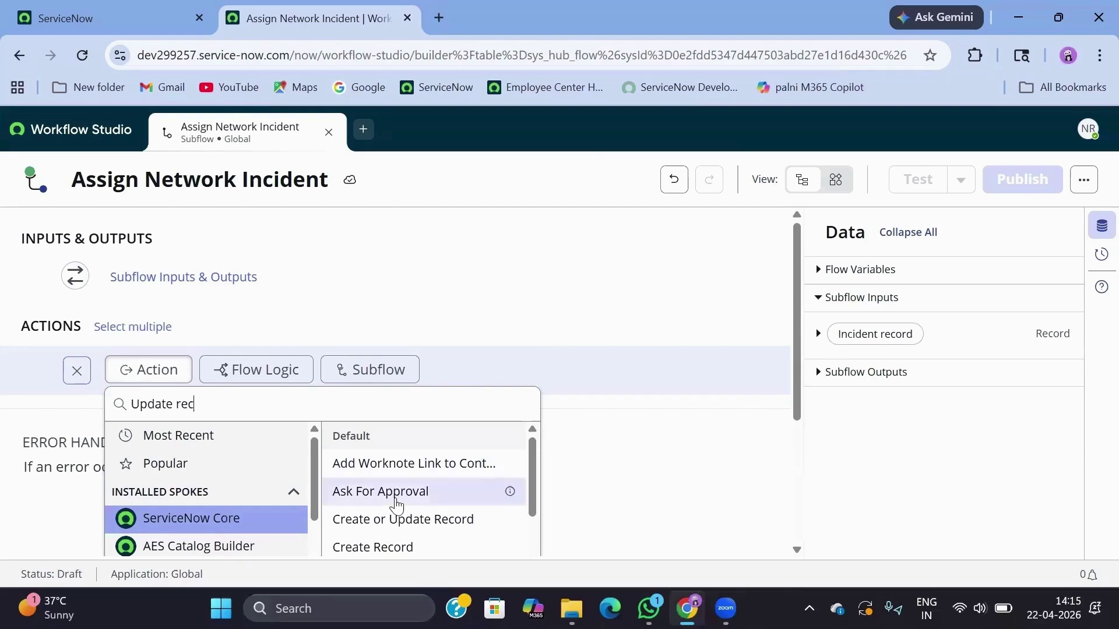
scroll(420, 496, "down", 5)
scroll(419, 497, "up", 5)
scroll(529, 391, "down", 2)
scroll(458, 402, "down", 5)
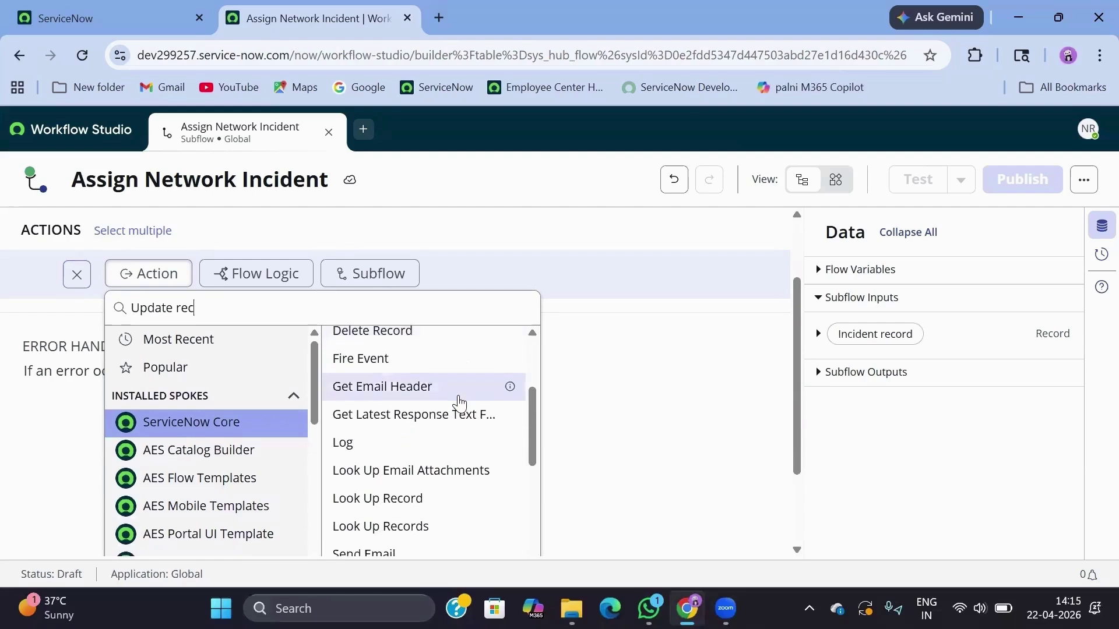
type("ord")
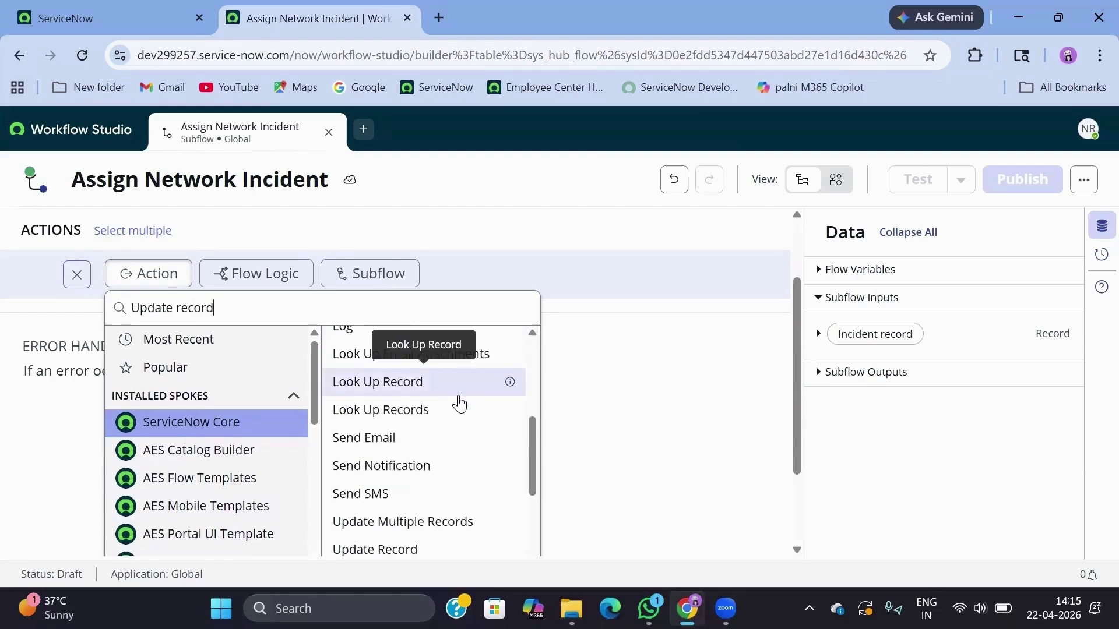
scroll(456, 404, "down", 8)
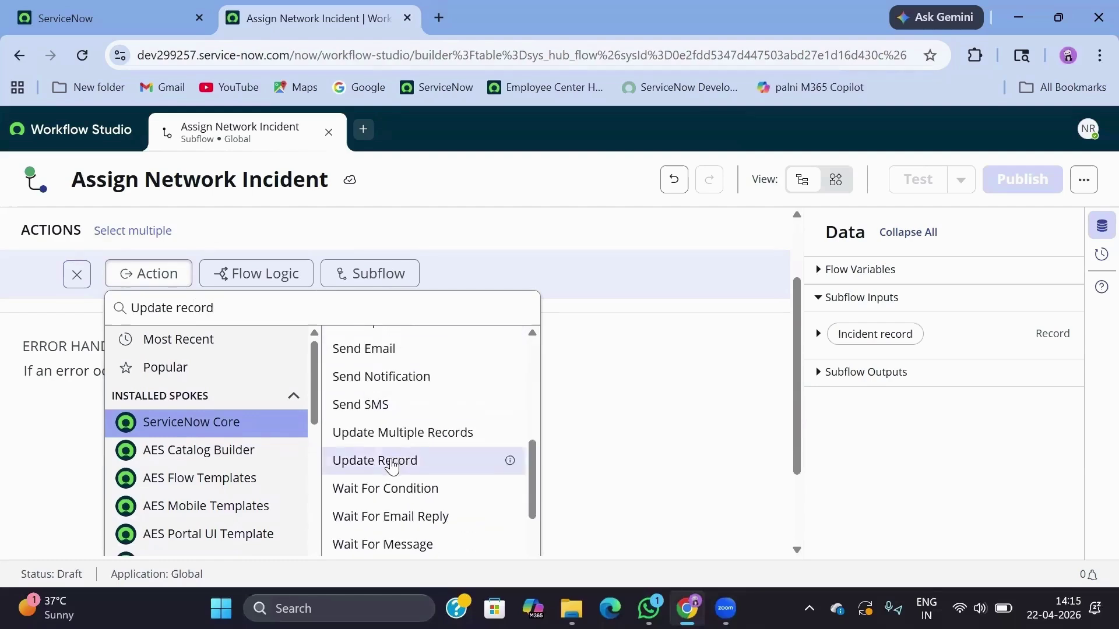
left_click(390, 462)
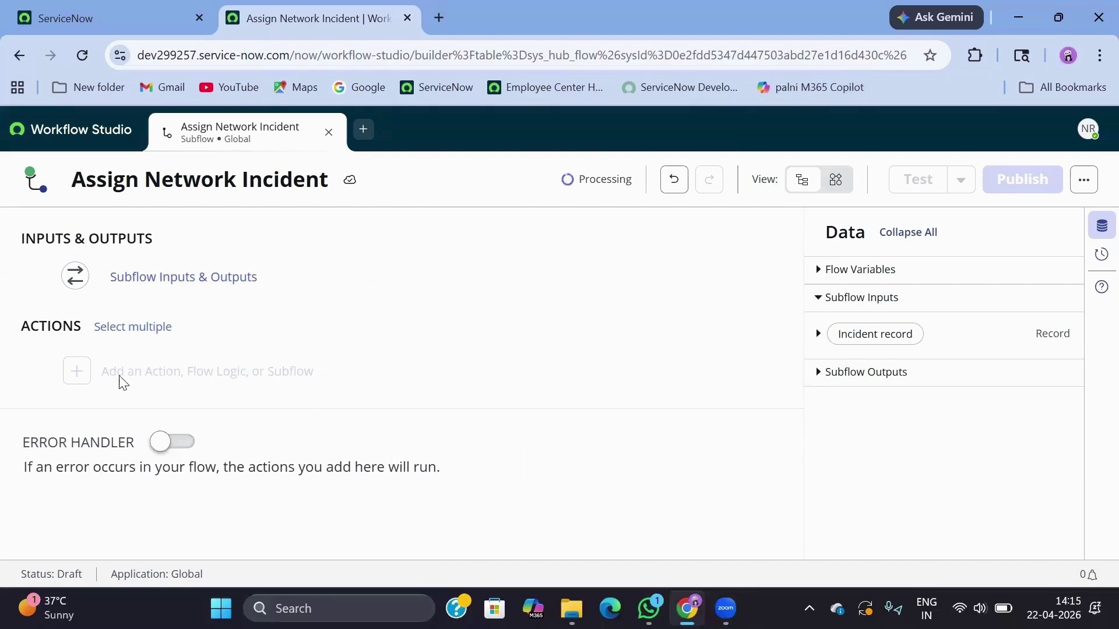
- Use the Incident record subflow input as the record for the Update Record action
scroll(169, 382, "down", 2)
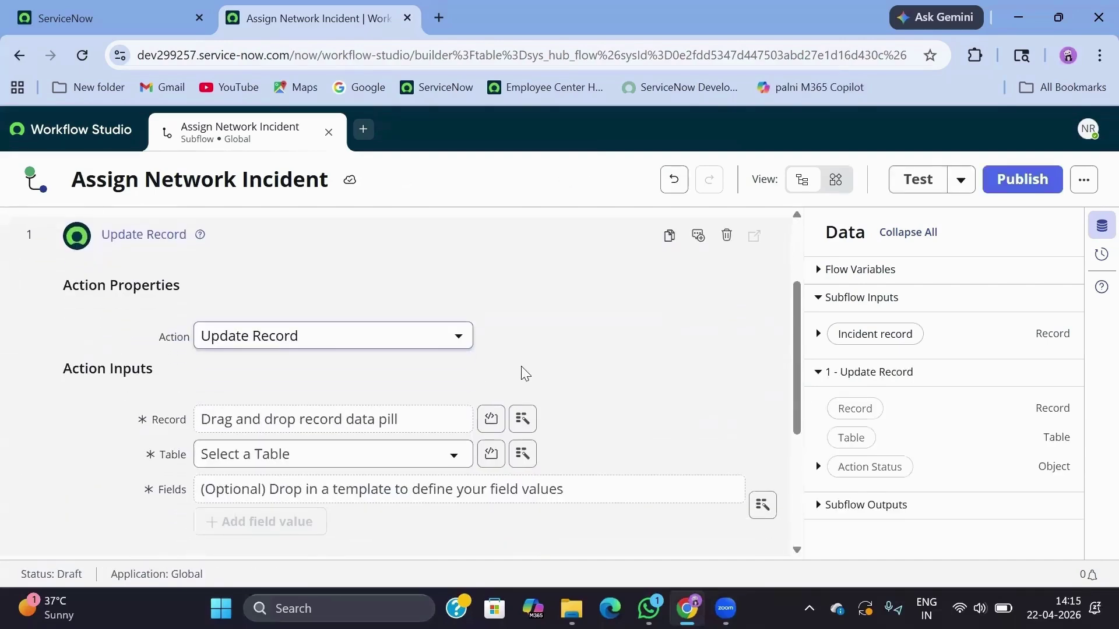
left_click_drag(855, 335, 338, 420)
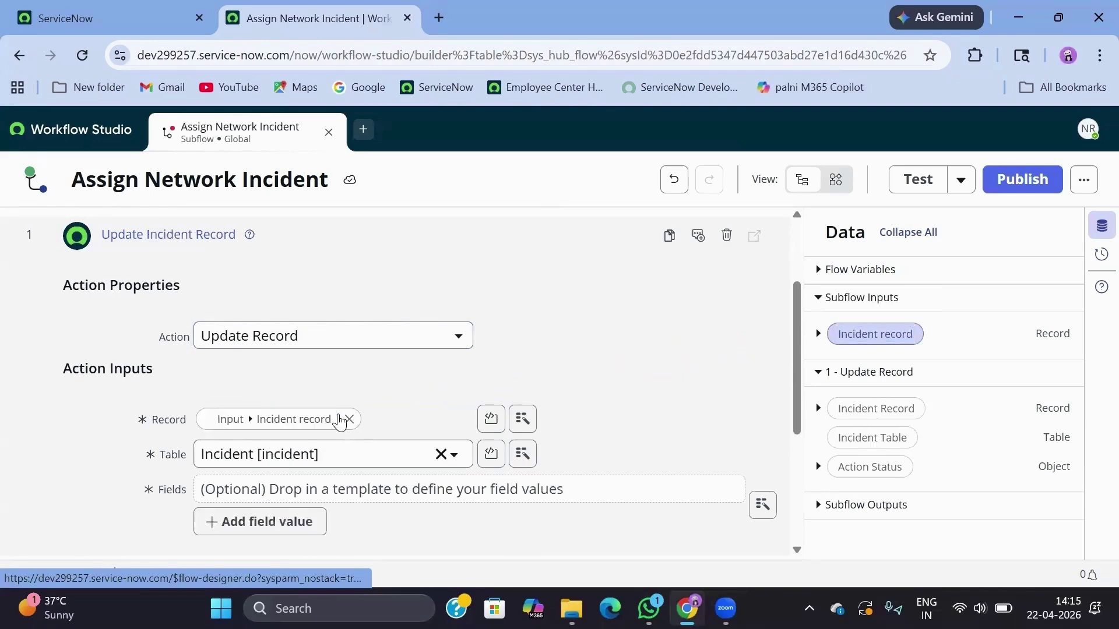
scroll(362, 442, "down", 1)
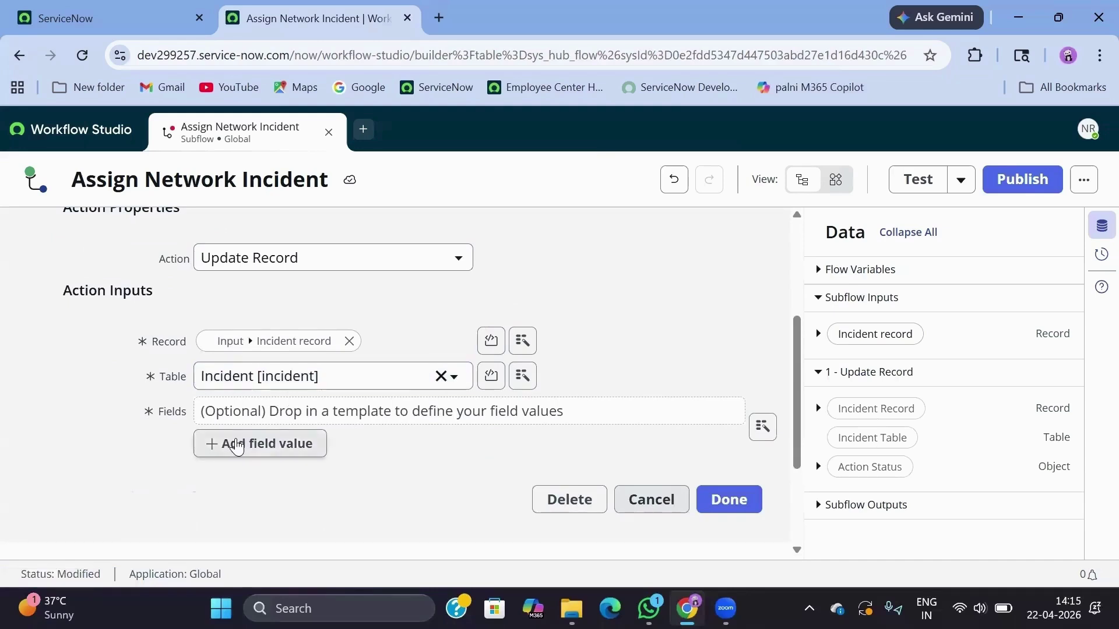
- Add a field value to the Update Record action that sets Assignment group to Network
left_click(236, 445)
scroll(237, 446, "down", 1)
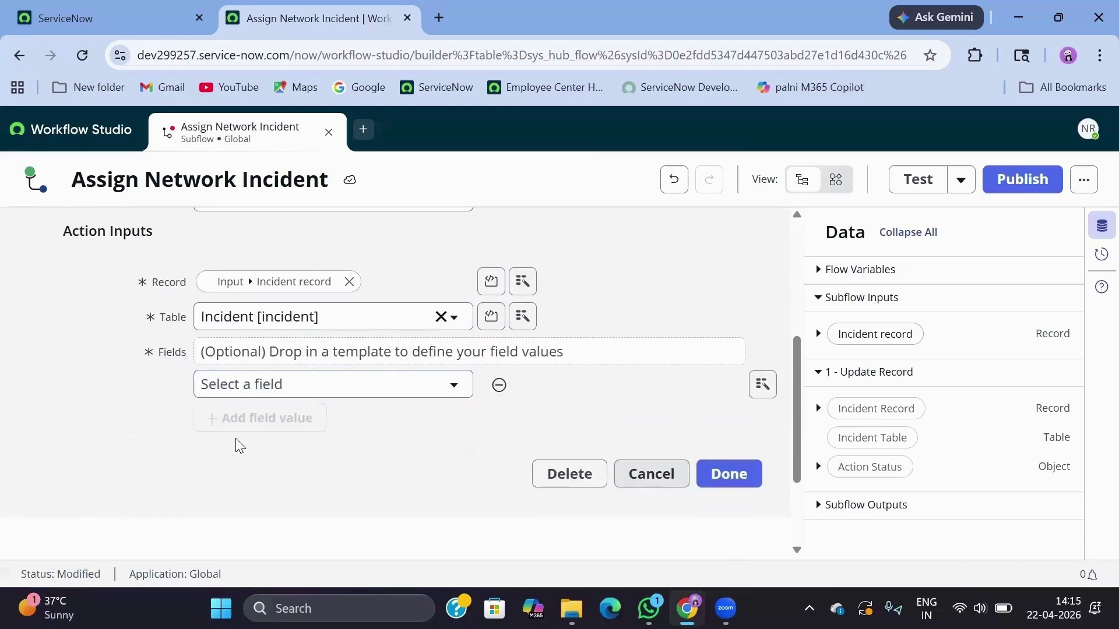
left_click(300, 390)
type("ass")
left_click(274, 323)
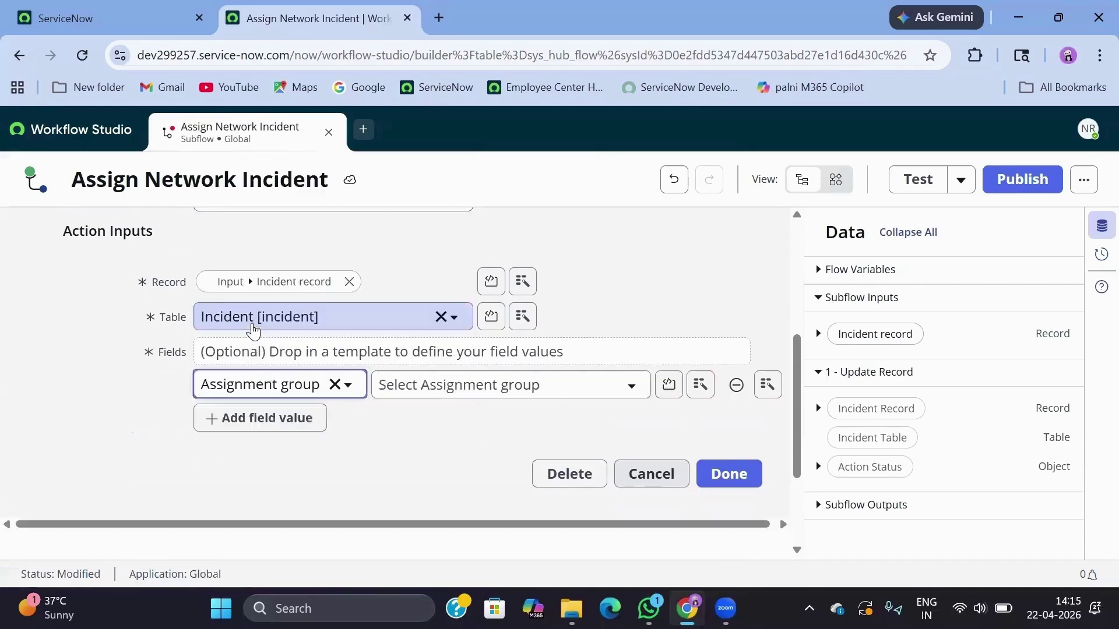
left_click(500, 399)
type("ne")
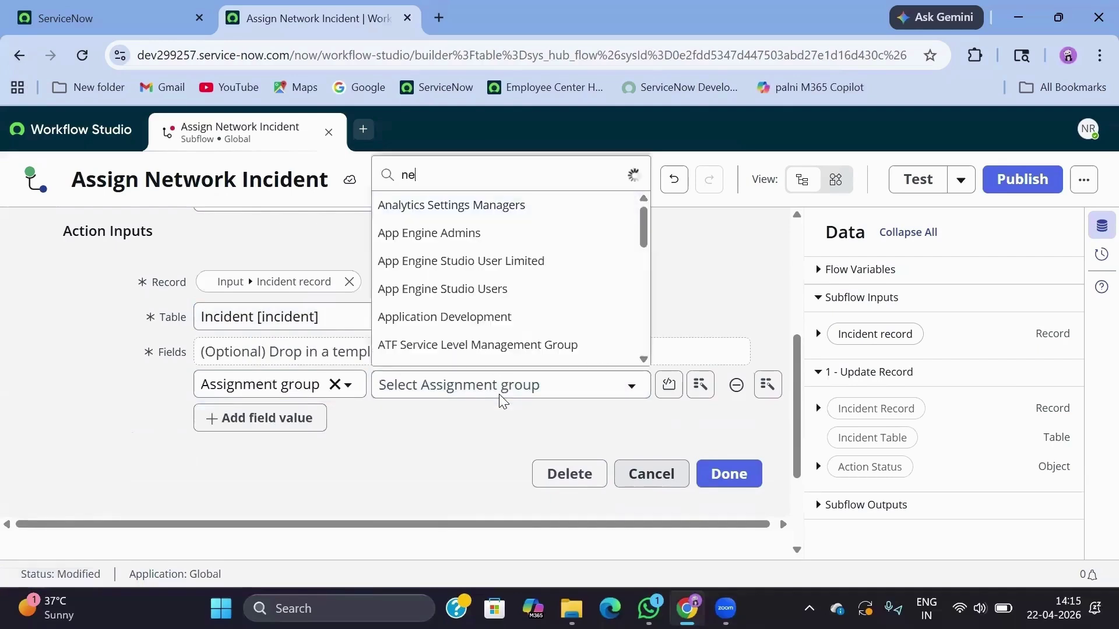
type("tw")
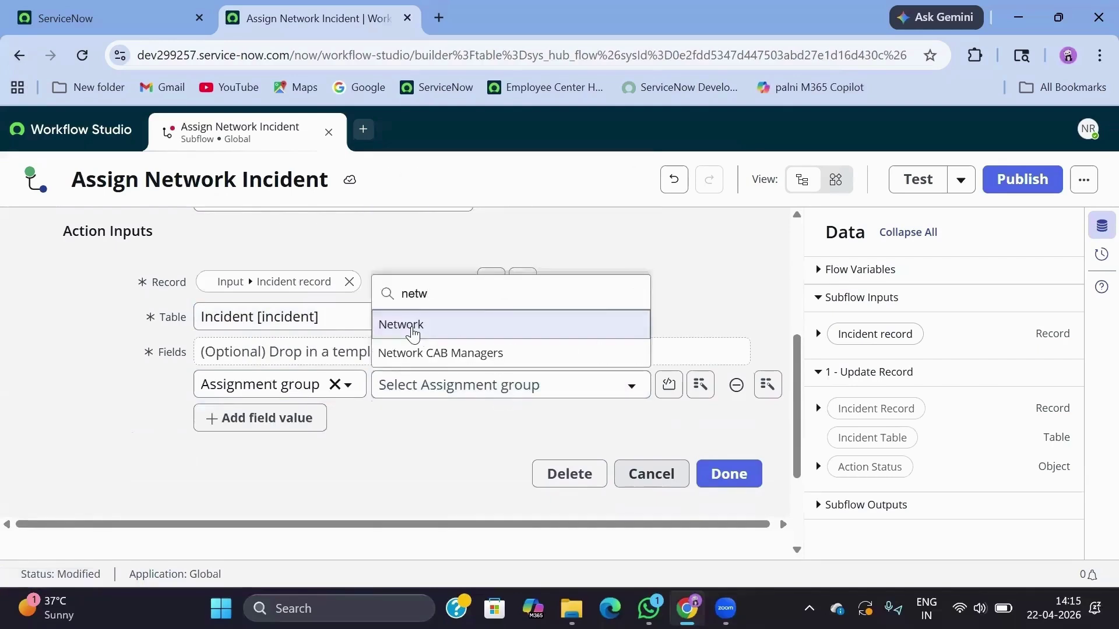
left_click(414, 324)
- Add a second field value to the Update Record action that sets Impact to 1 - High
left_click(280, 420)
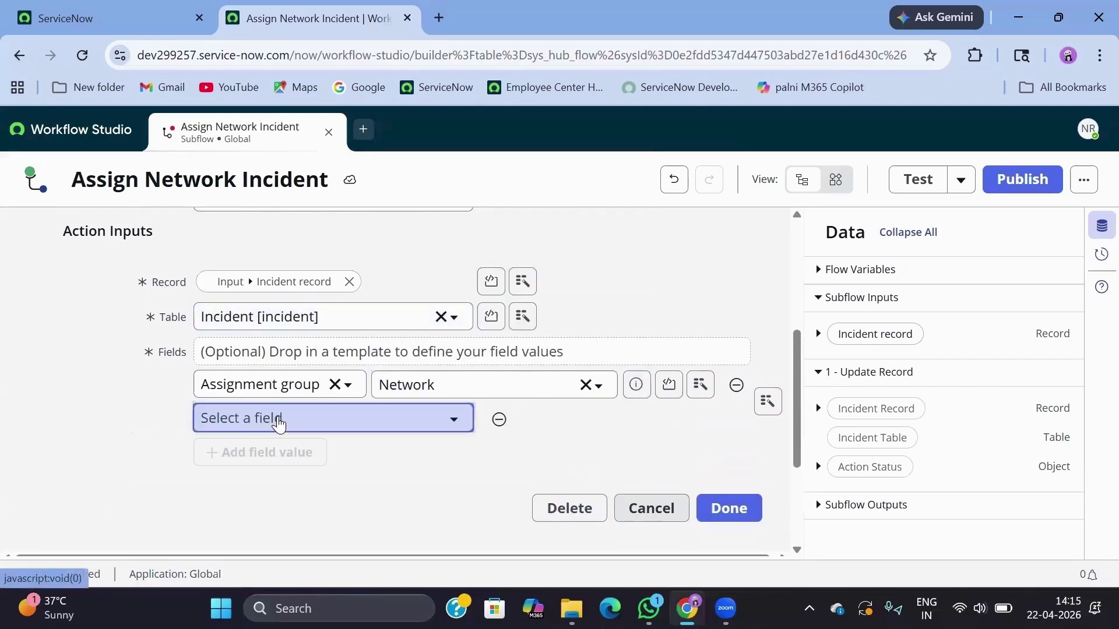
left_click(278, 423)
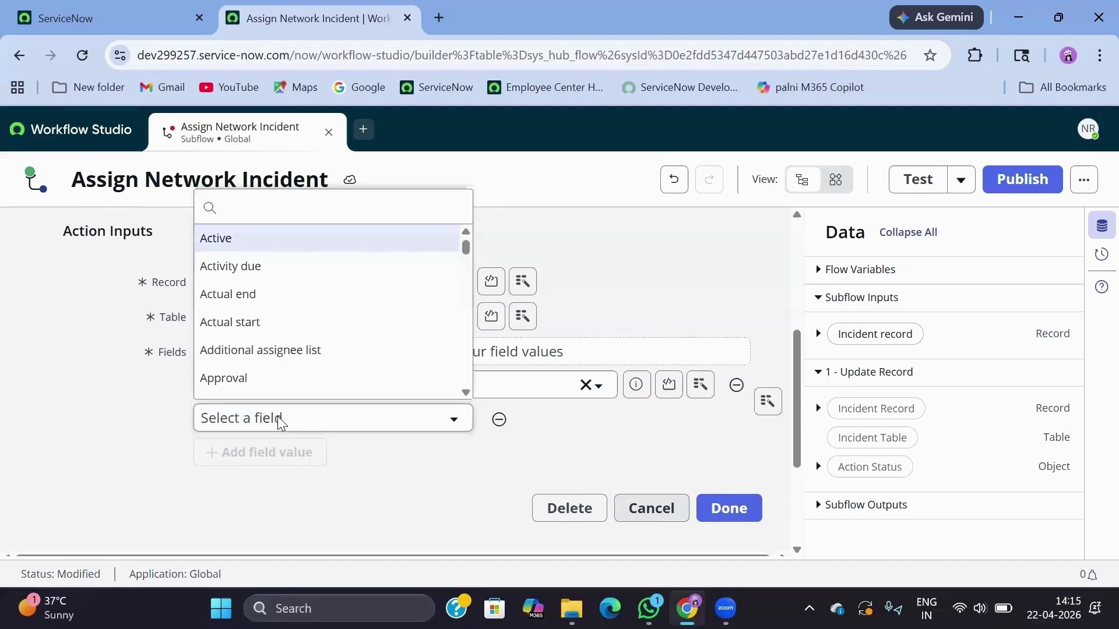
type("impact")
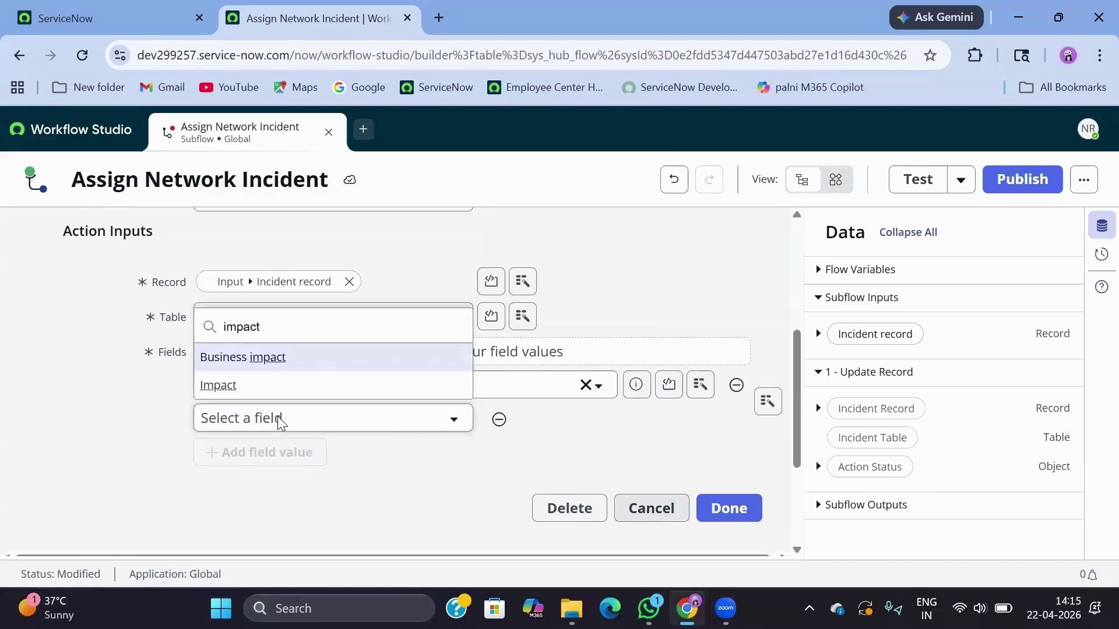
left_click(215, 386)
left_click(444, 419)
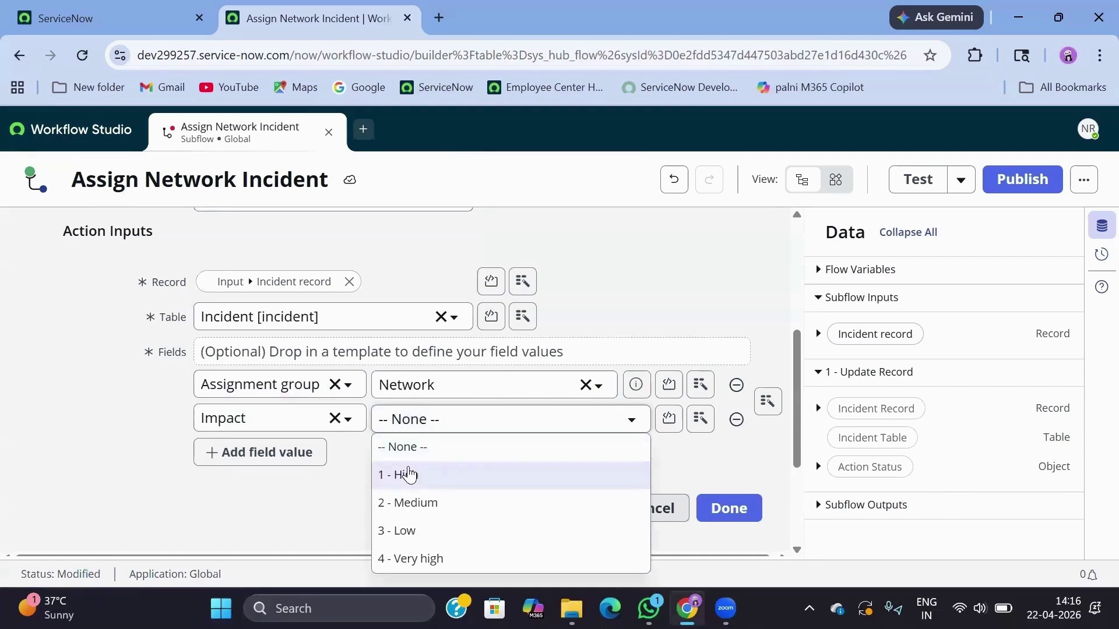
left_click(431, 469)
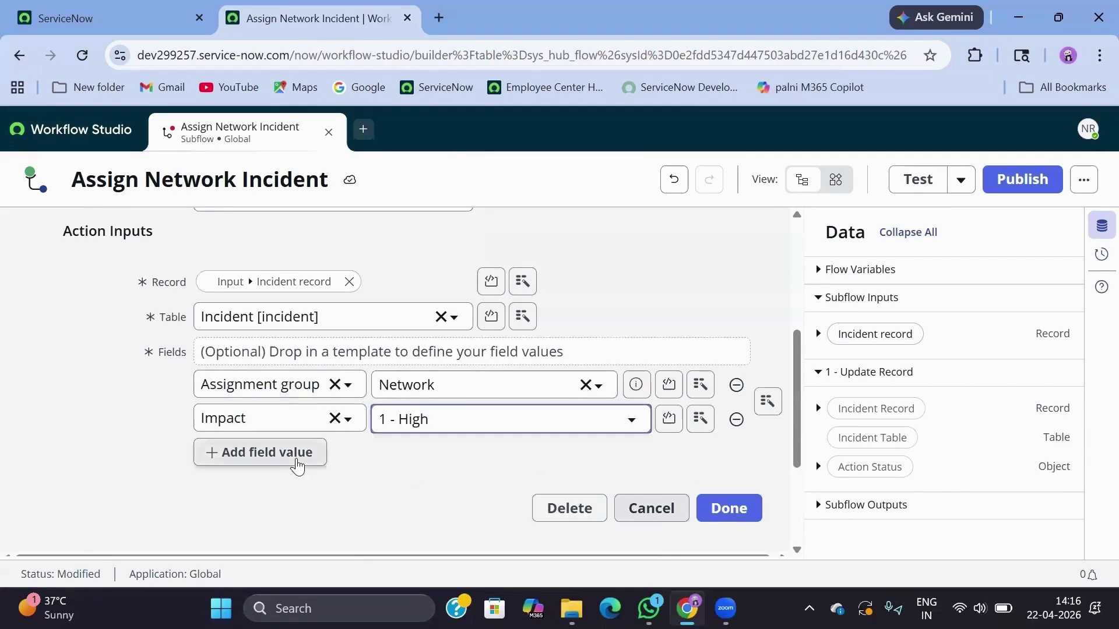
- Add a third field value to the Update Record action that sets Urgency to 2 - Medium
left_click(297, 458)
left_click(350, 454)
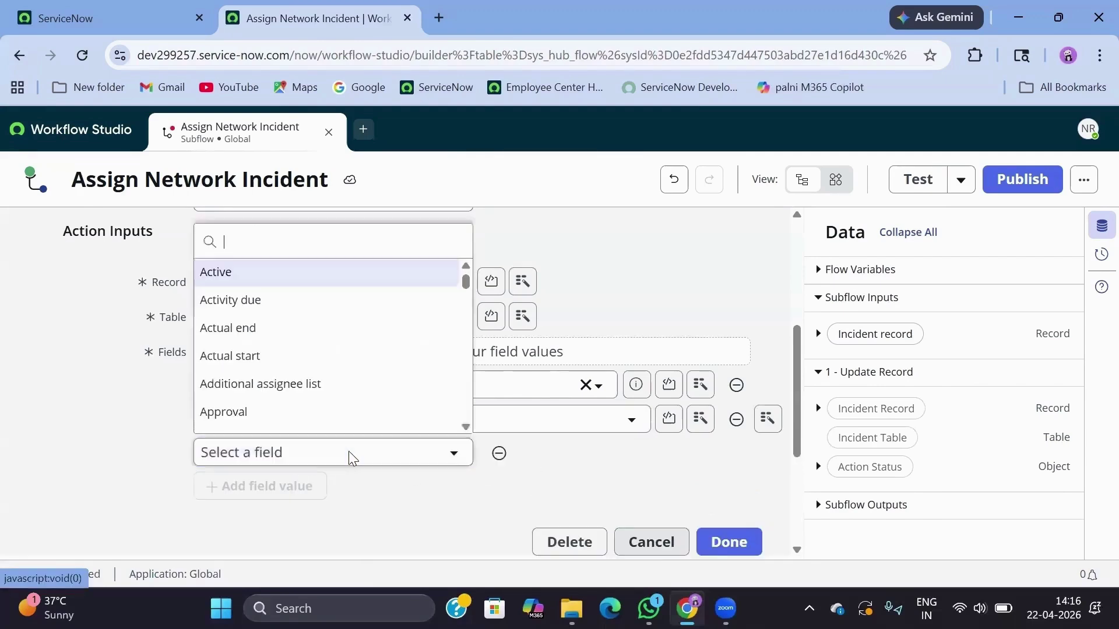
type("urge")
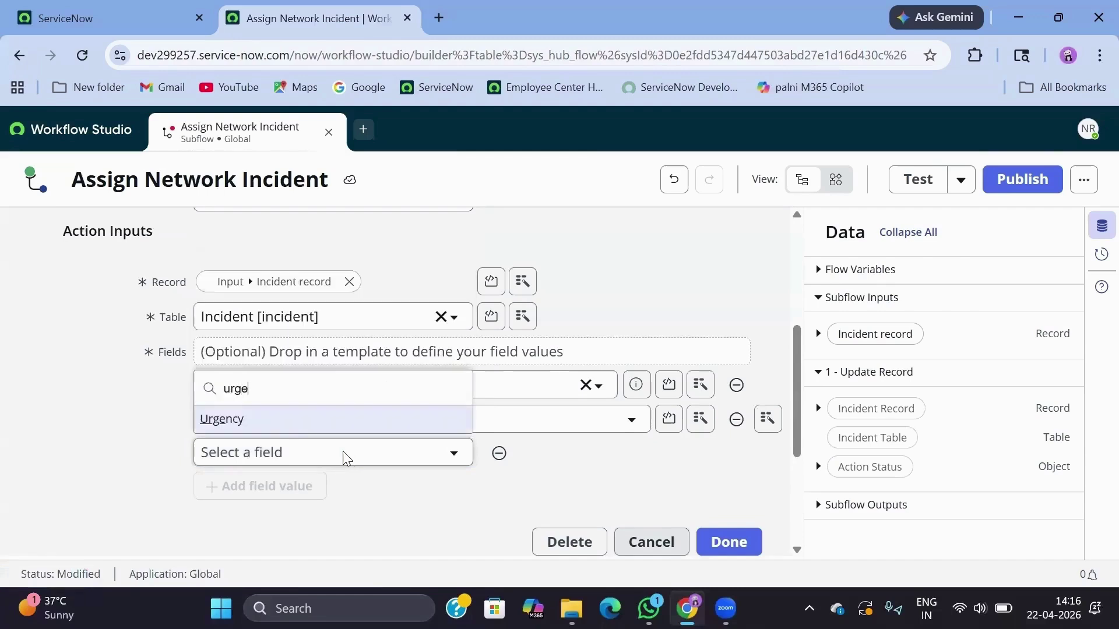
left_click(239, 419)
left_click(425, 452)
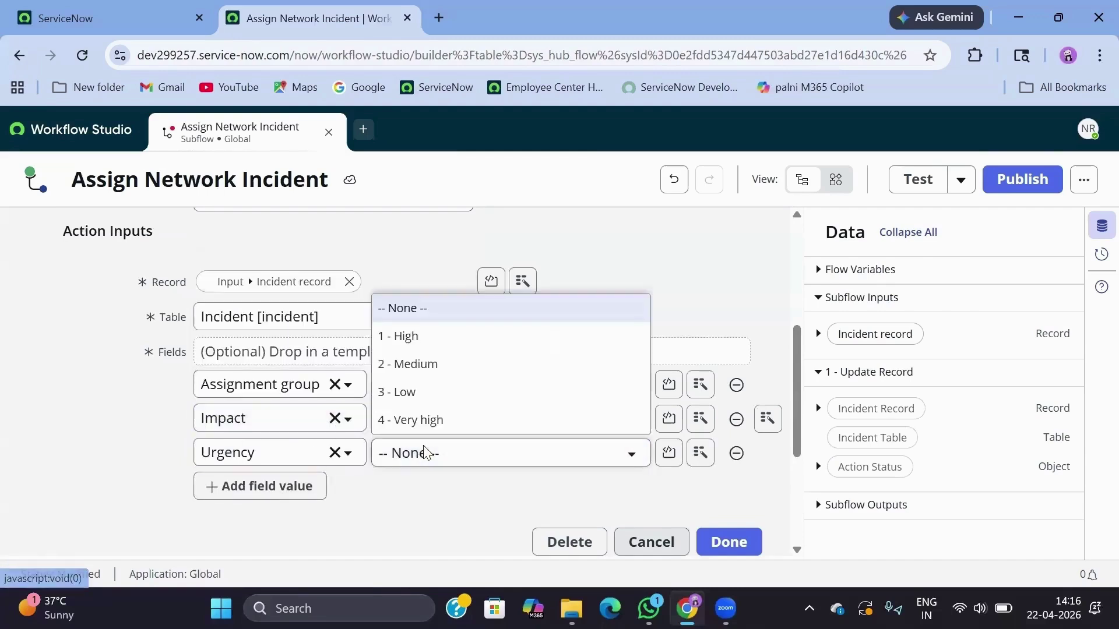
left_click(387, 364)
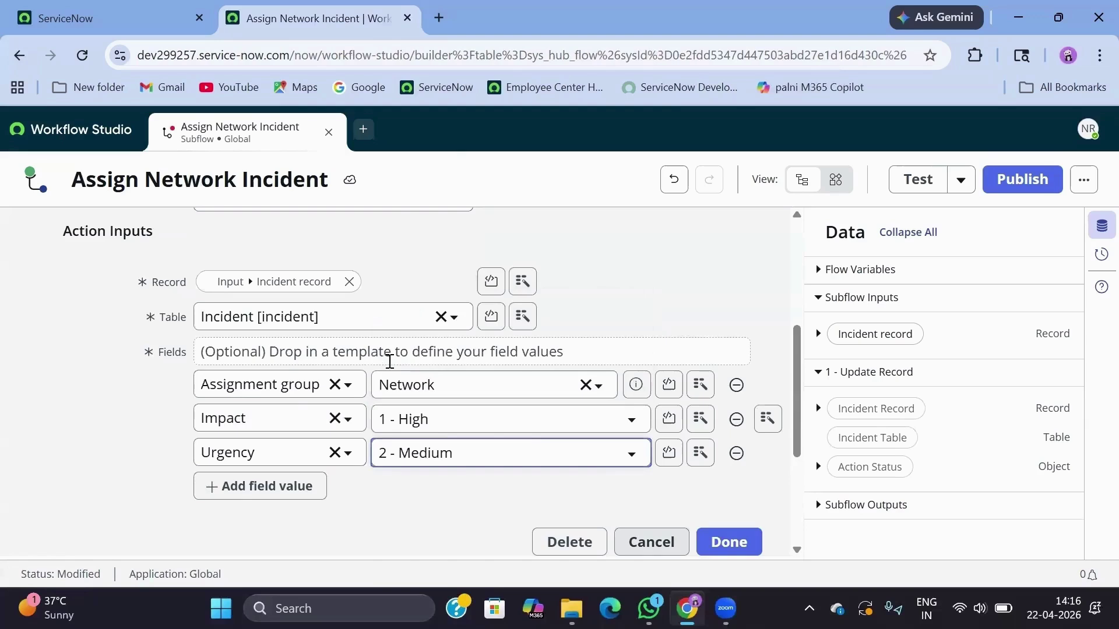
scroll(536, 444, "down", 1)
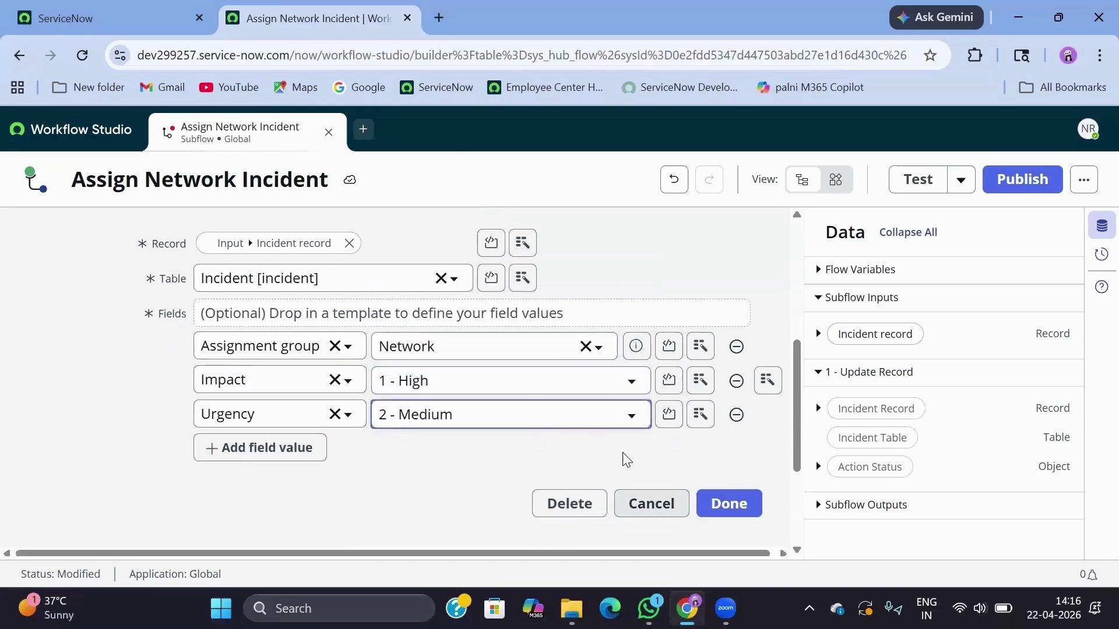
- Finish the Update Record action and publish the Assign Network Incident subflow
left_click(721, 501)
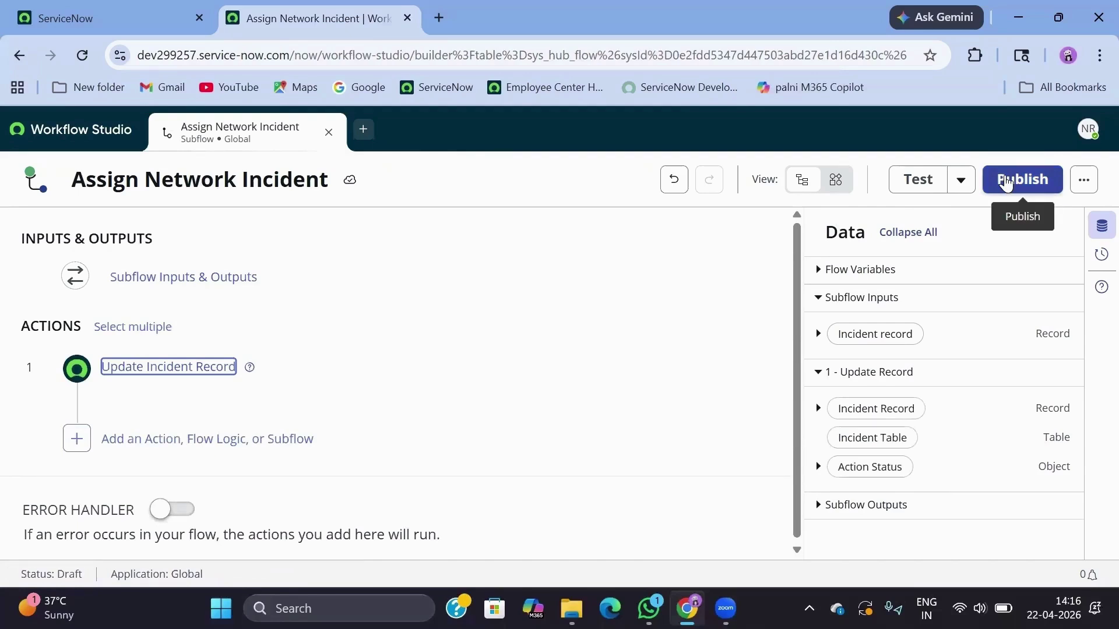
left_click(1006, 181)
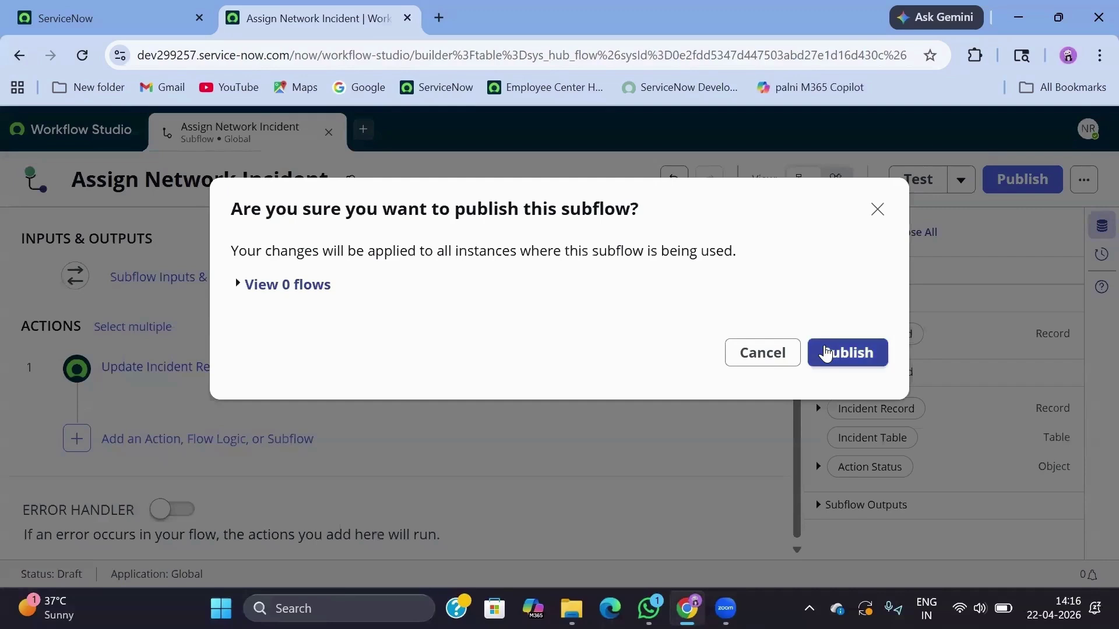
left_click(826, 351)
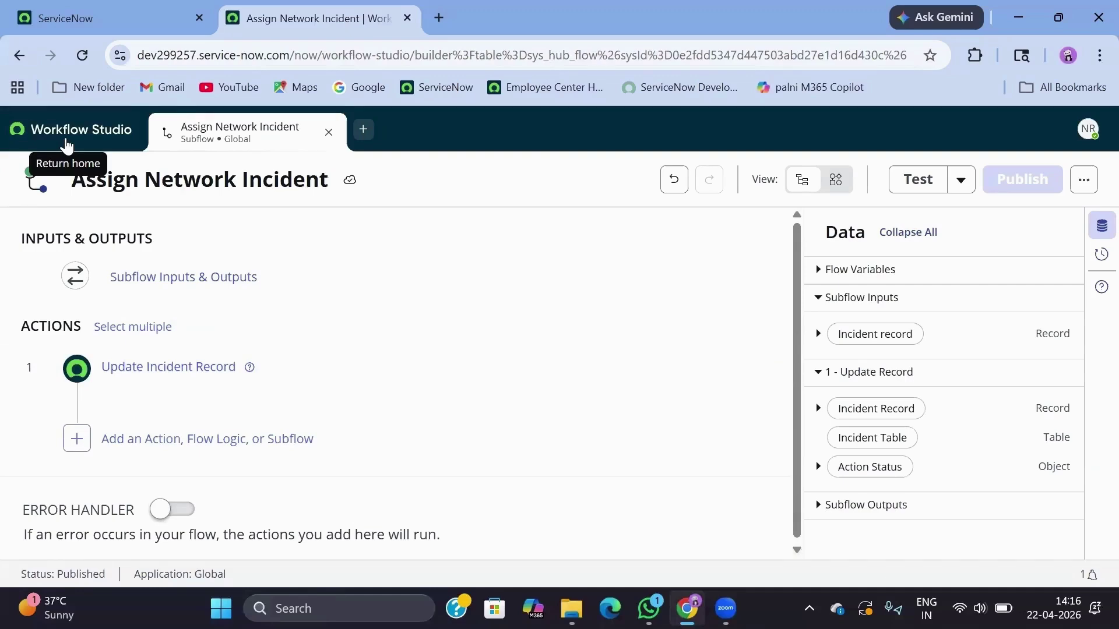
- Create a new flow named Incident update, choosing an option in its additional properties, and build it
left_click(66, 144)
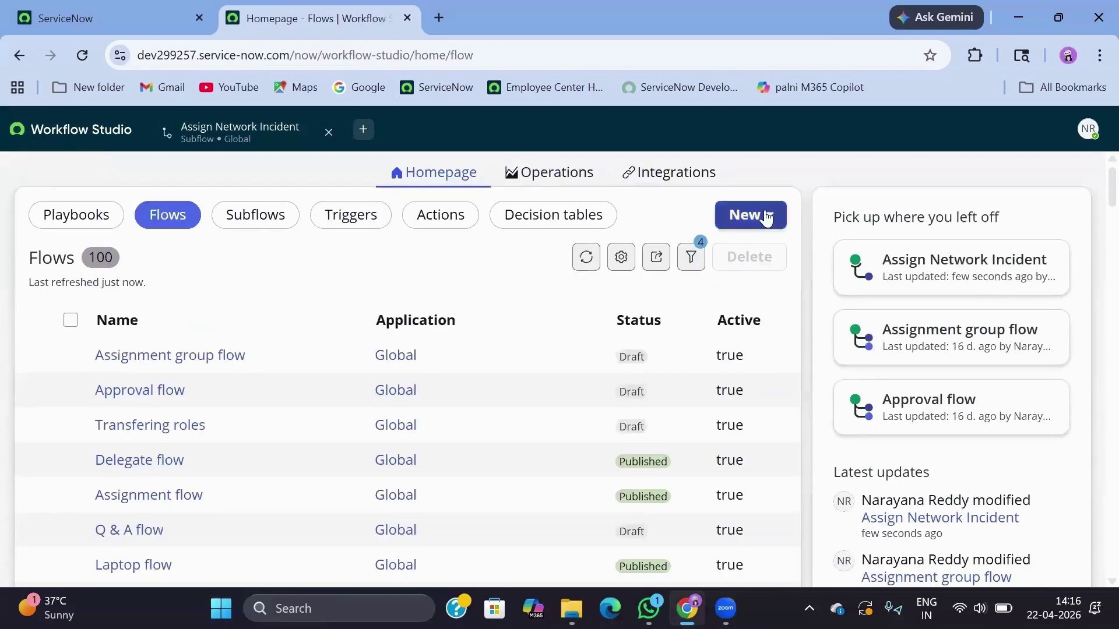
left_click(767, 219)
left_click(762, 269)
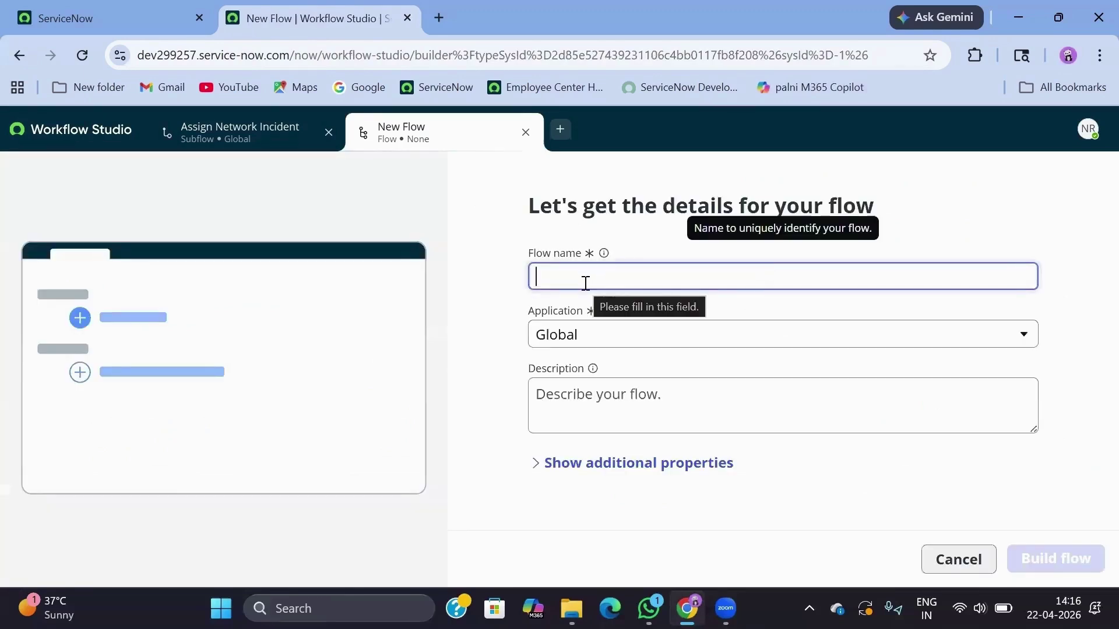
type("Inciden")
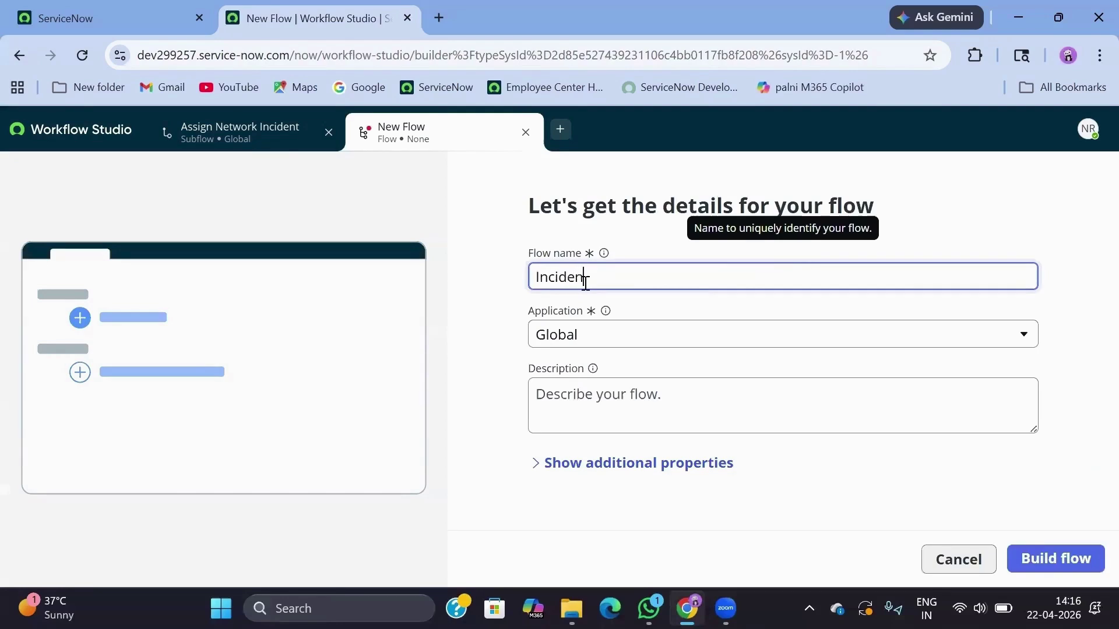
type("t update")
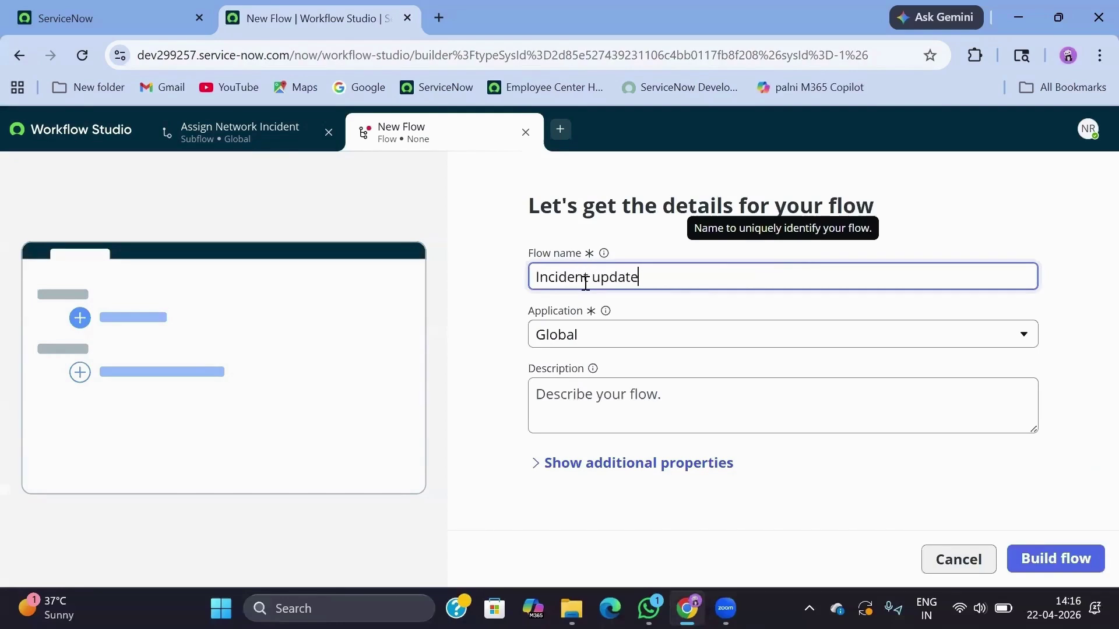
left_click(574, 462)
scroll(641, 437, "down", 3)
left_click(611, 389)
left_click(576, 443)
left_click(1030, 559)
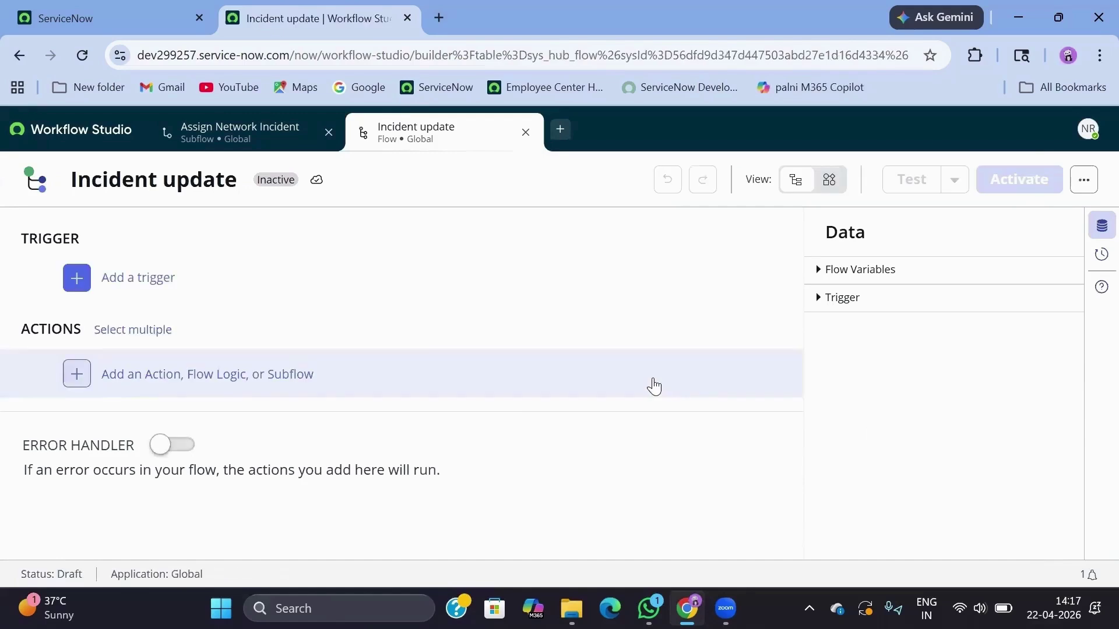
- Add a record Created trigger on the Incident [incident] table to the Incident update flow
left_click(72, 286)
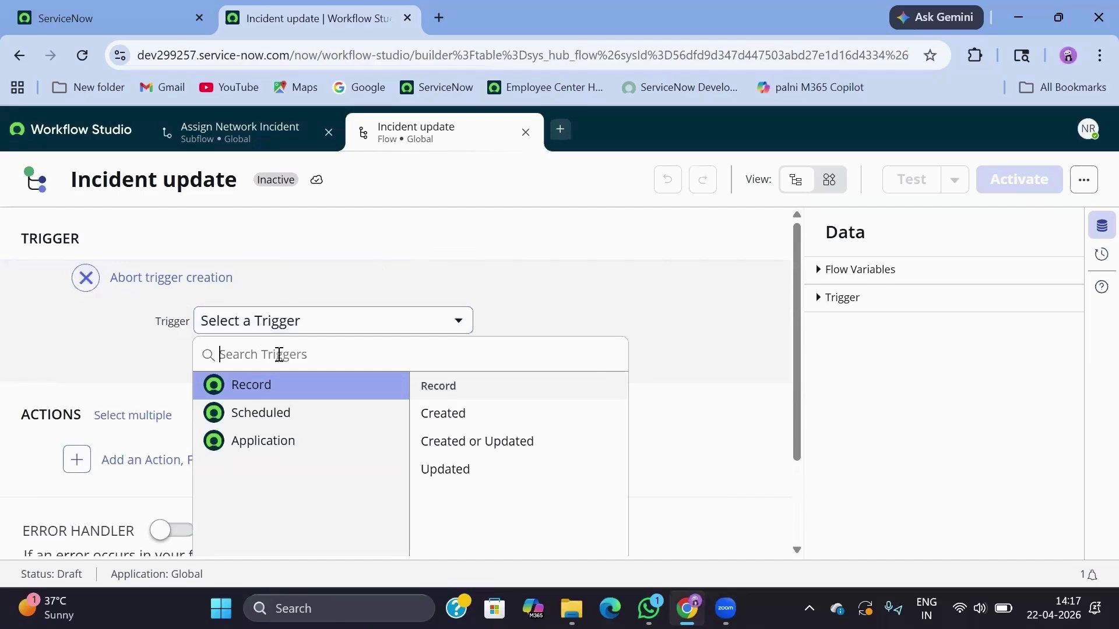
type("cre")
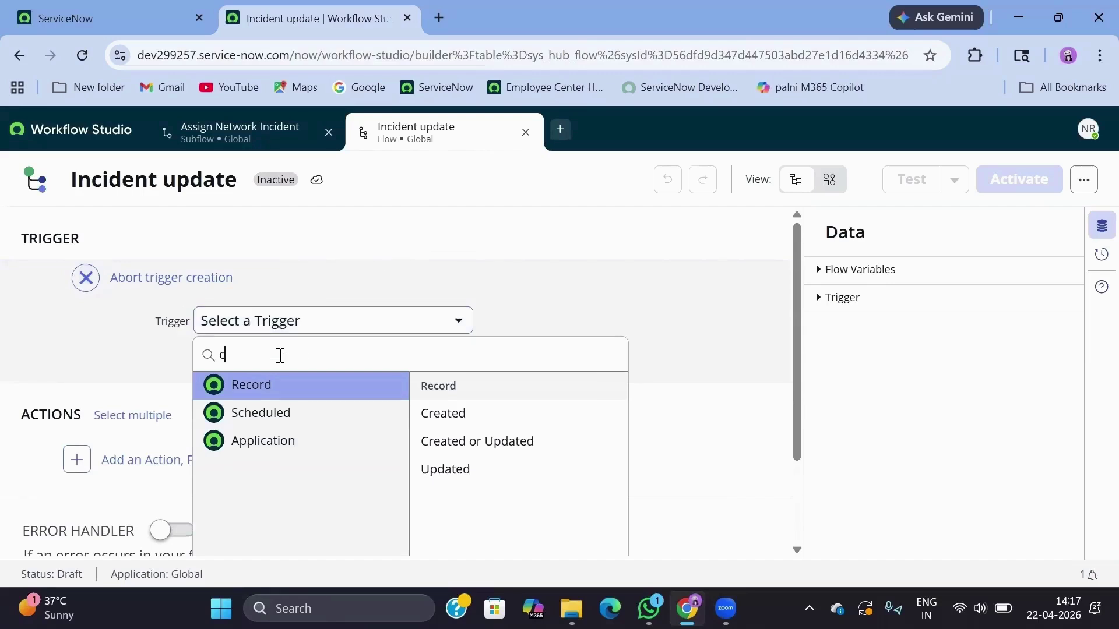
left_click(437, 417)
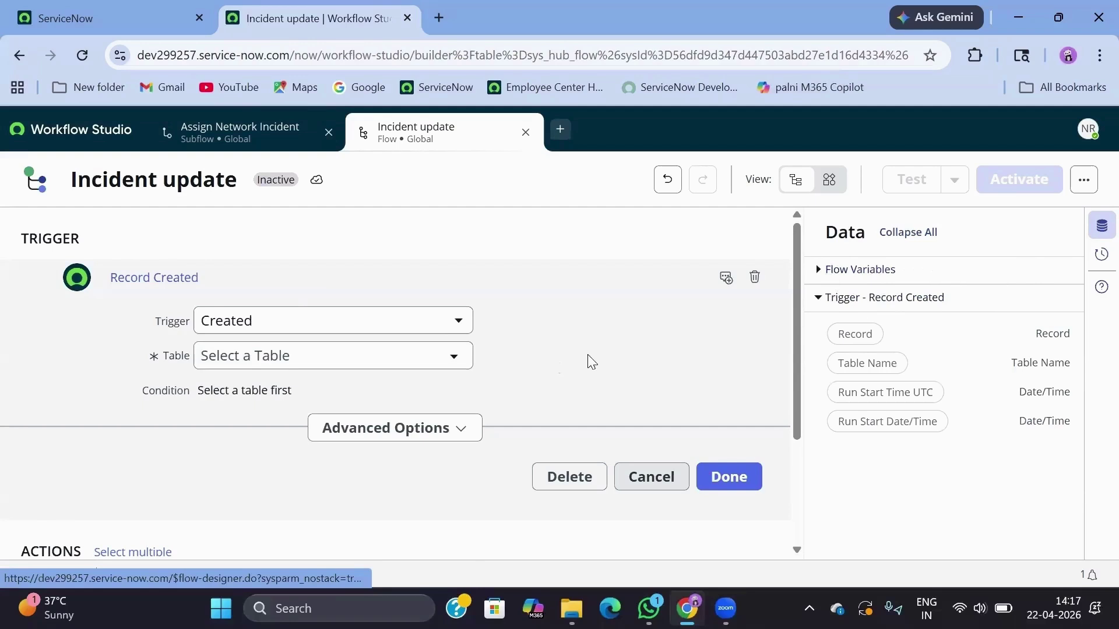
left_click(444, 356)
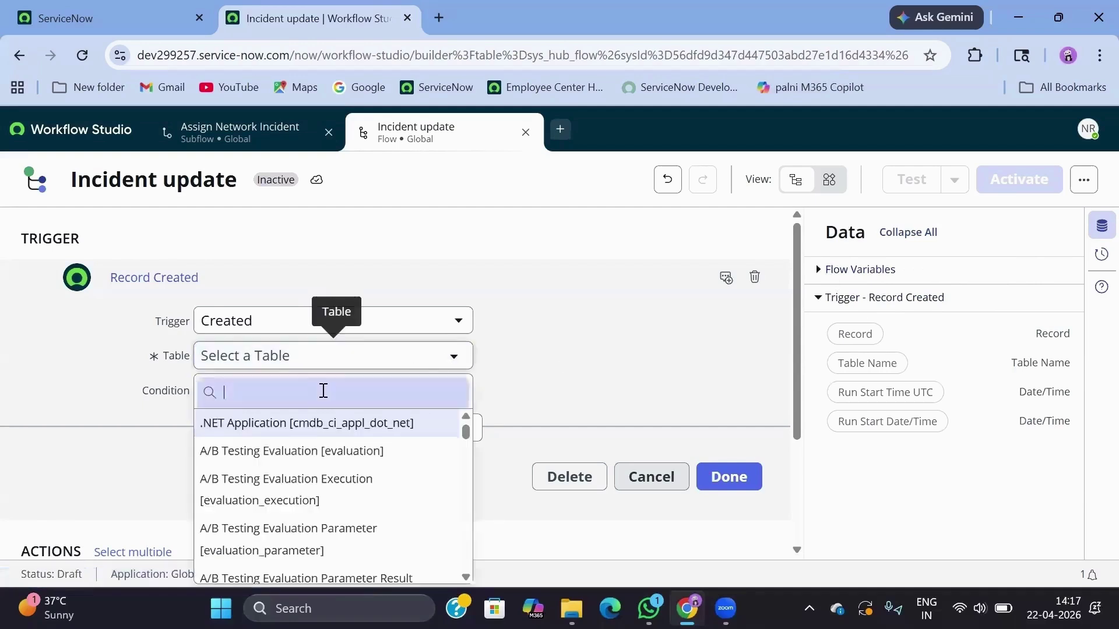
type("incide")
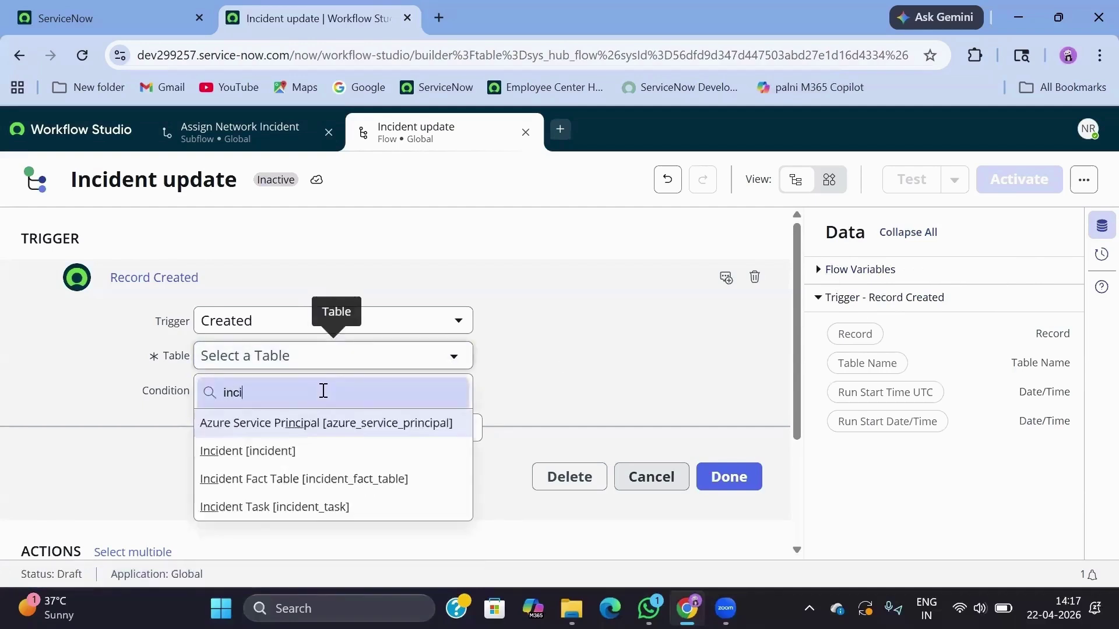
left_click(228, 424)
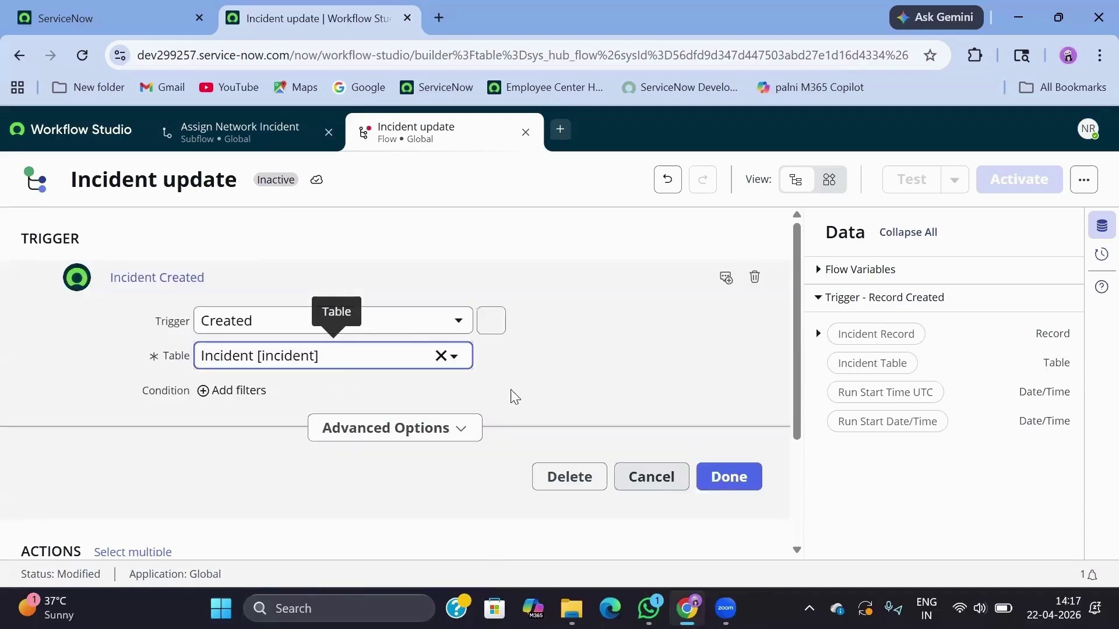
scroll(512, 411, "down", 1)
left_click(708, 427)
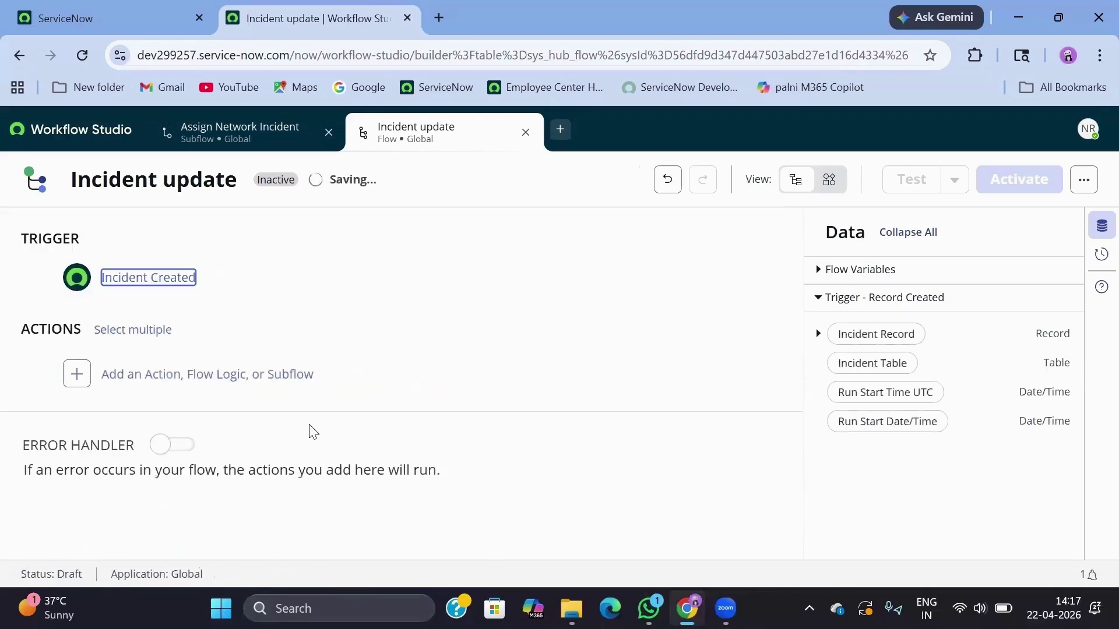
- Add the Assign Network Incident subflow to the flow and pass the trigger's Incident Record as its Incident record input
left_click(78, 380)
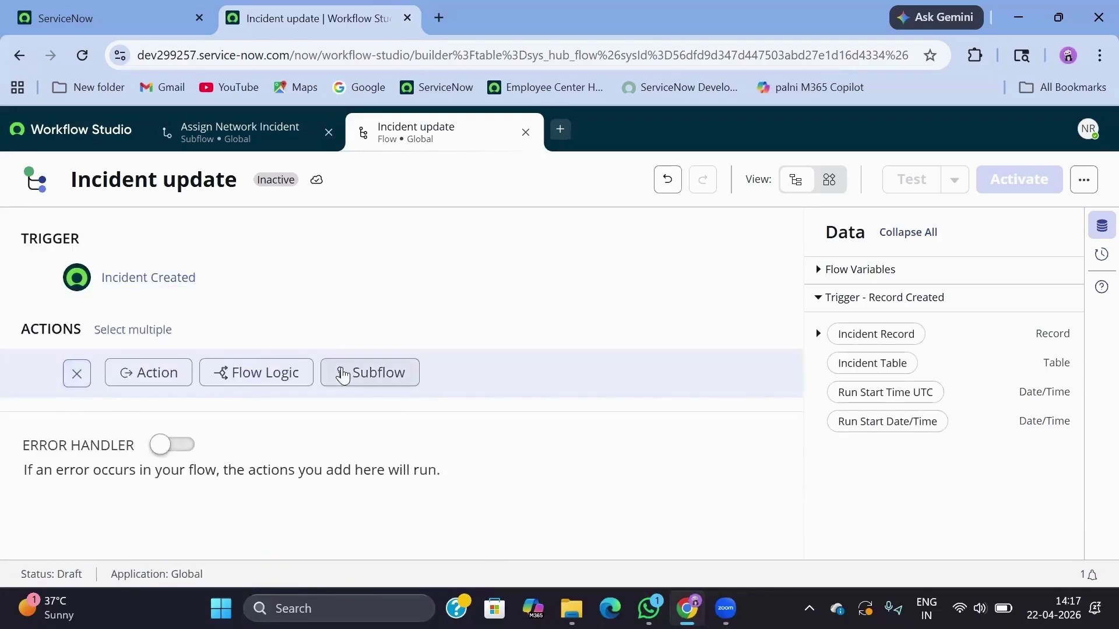
left_click(362, 374)
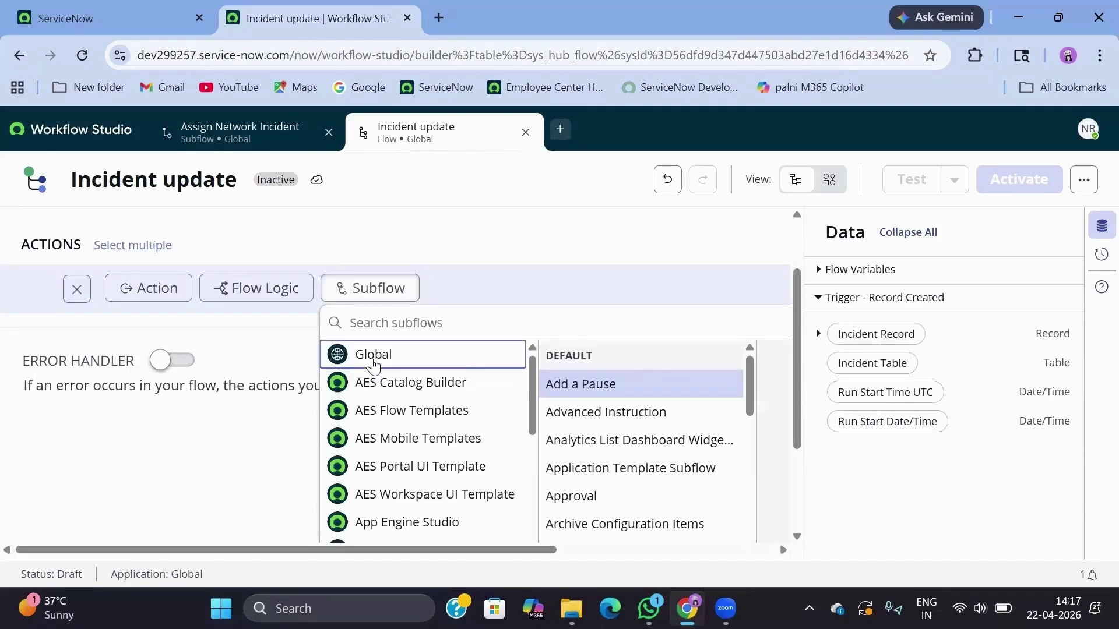
left_click(408, 324)
type("Ass")
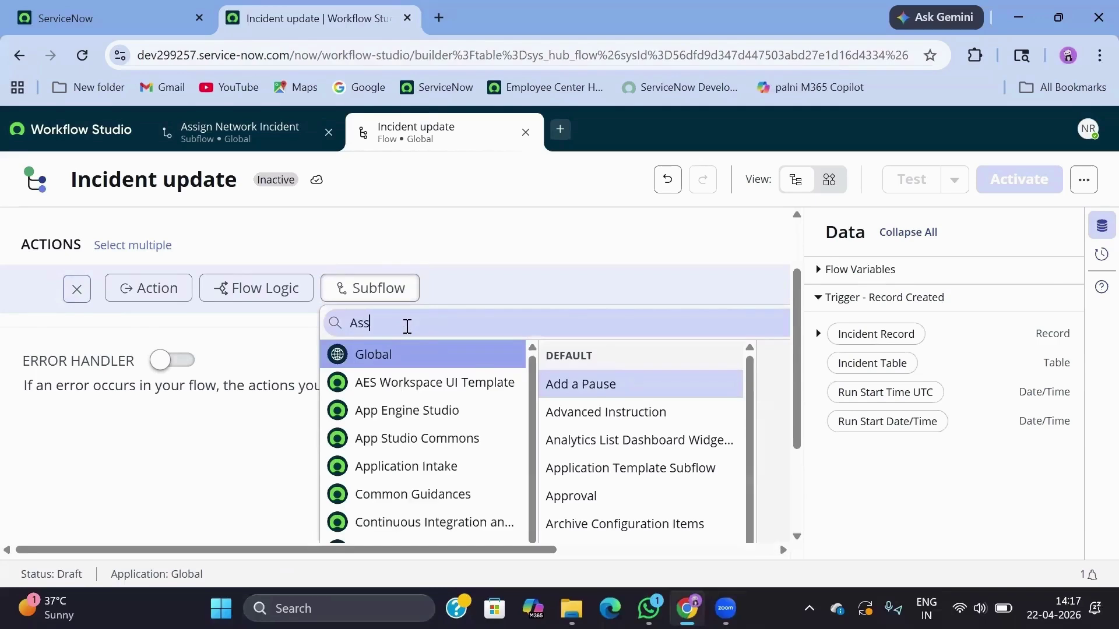
type("ig")
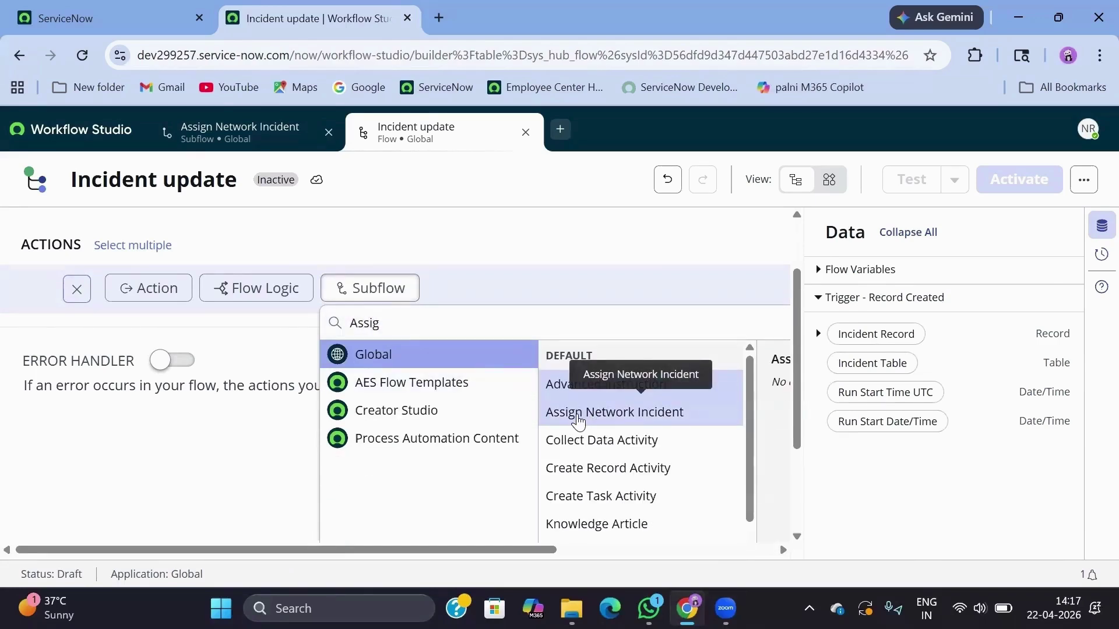
left_click(579, 420)
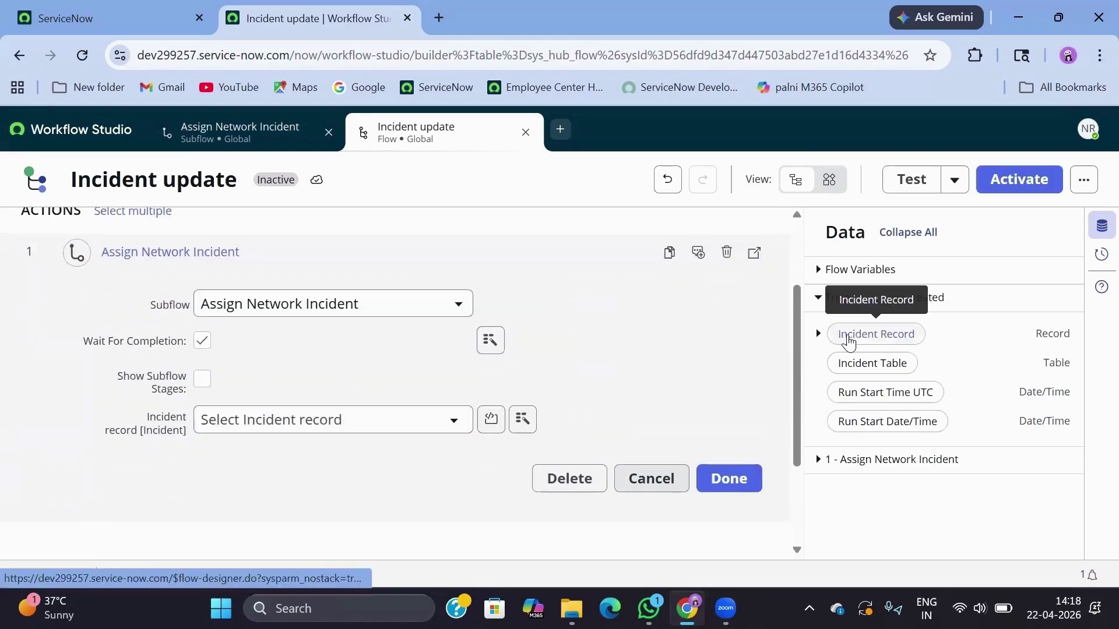
left_click_drag(844, 335, 364, 425)
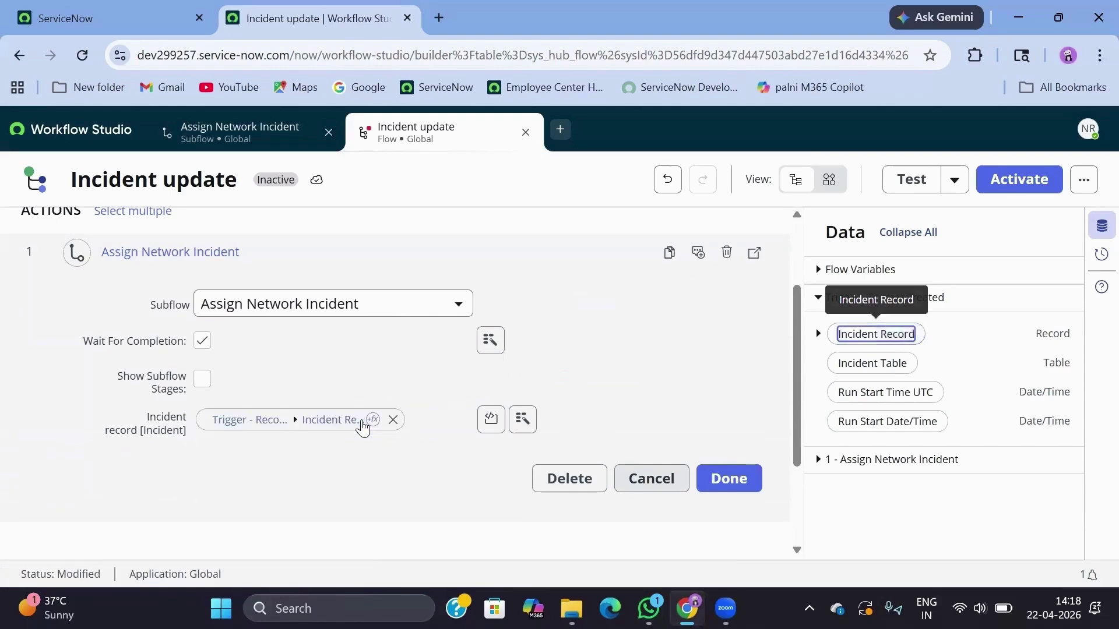
- Finish the Assign Network Incident subflow step and activate the Incident update flow
left_click(717, 475)
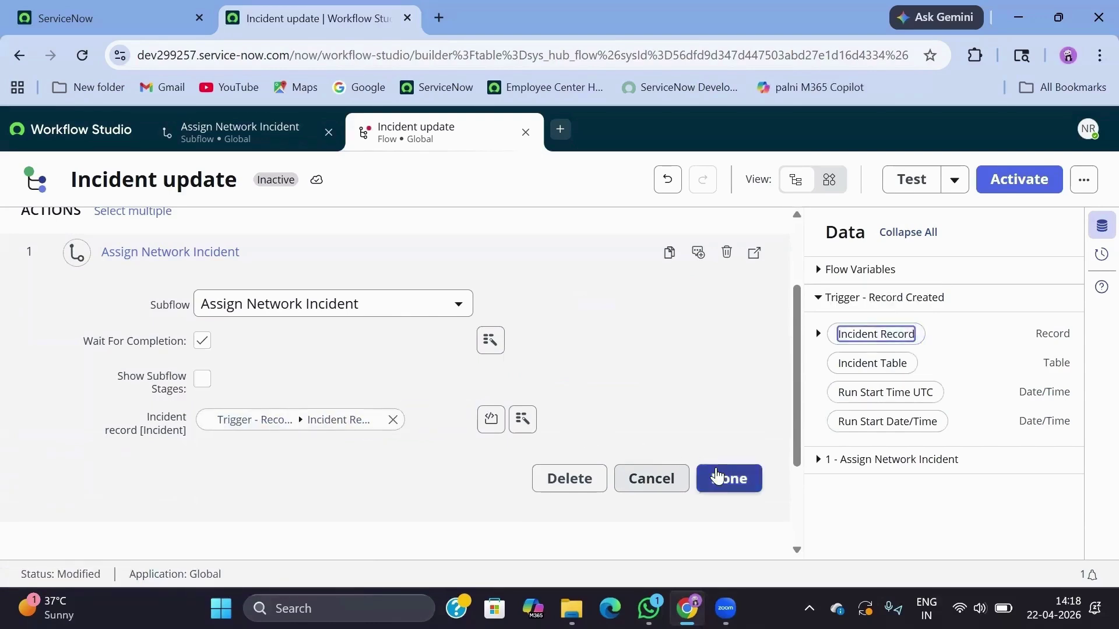
left_click(718, 477)
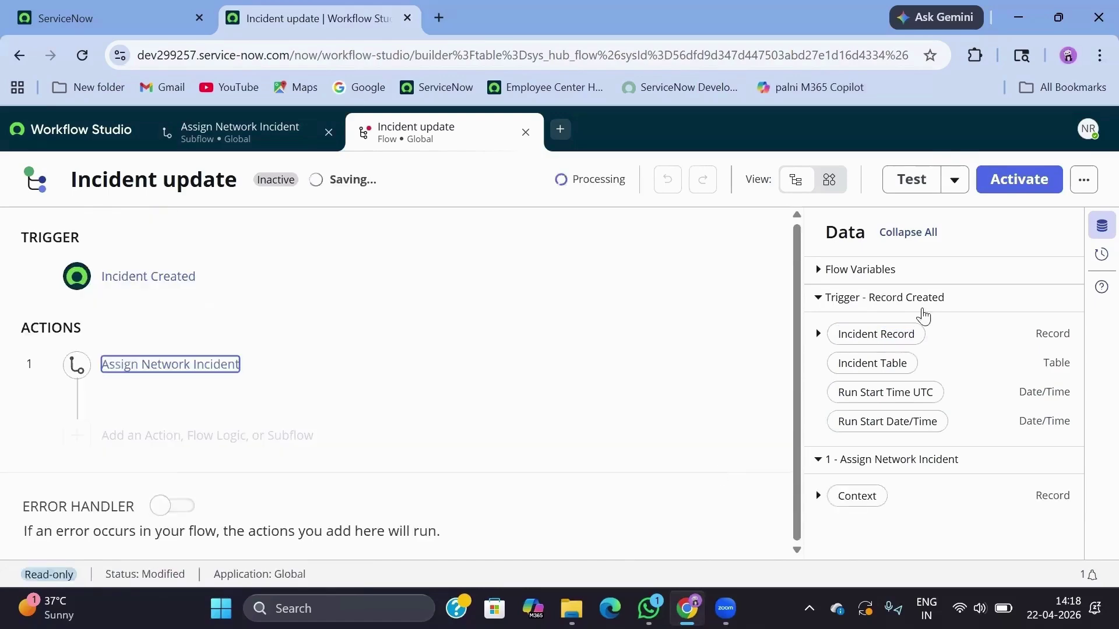
left_click(999, 184)
left_click(748, 360)
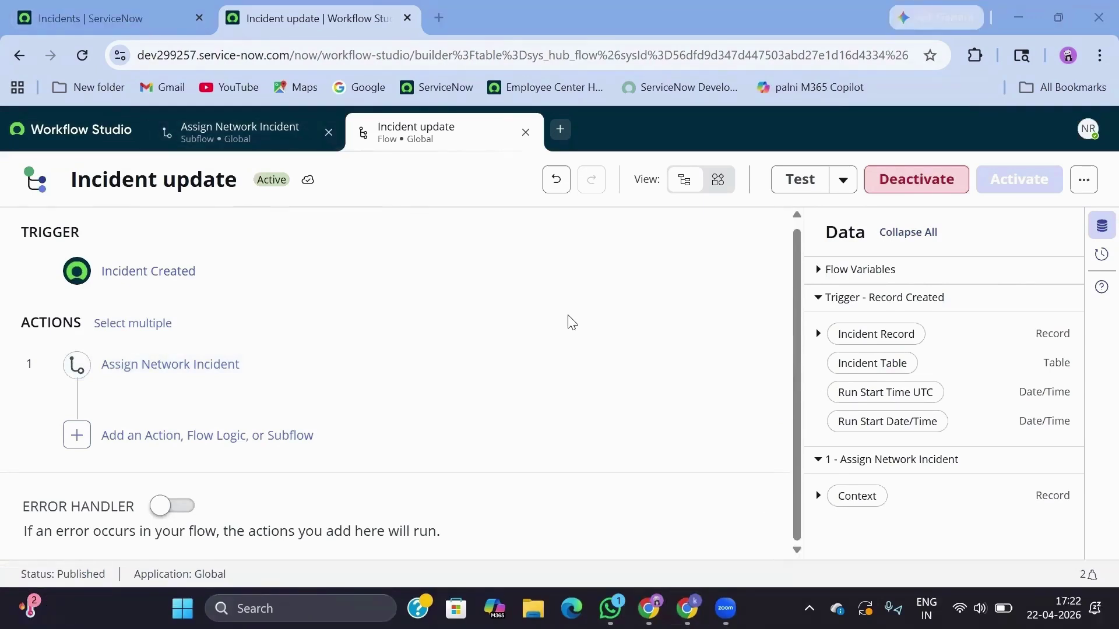
- Start a new record from the Incidents list, choosing a caller from the recent selections and setting the category to Network
left_click(139, 27)
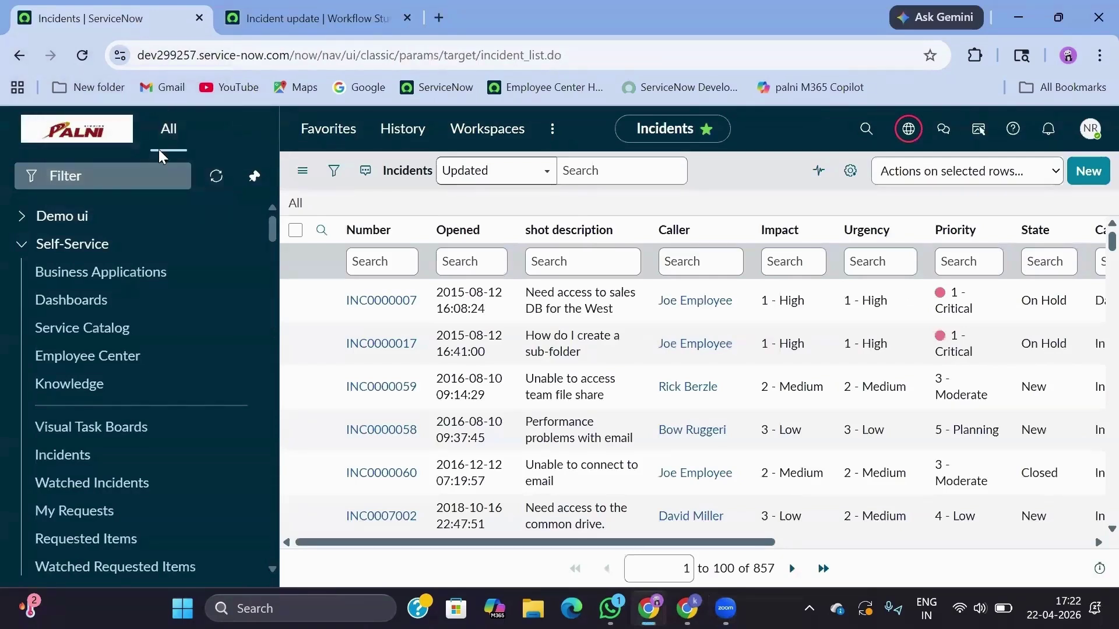
left_click(153, 177)
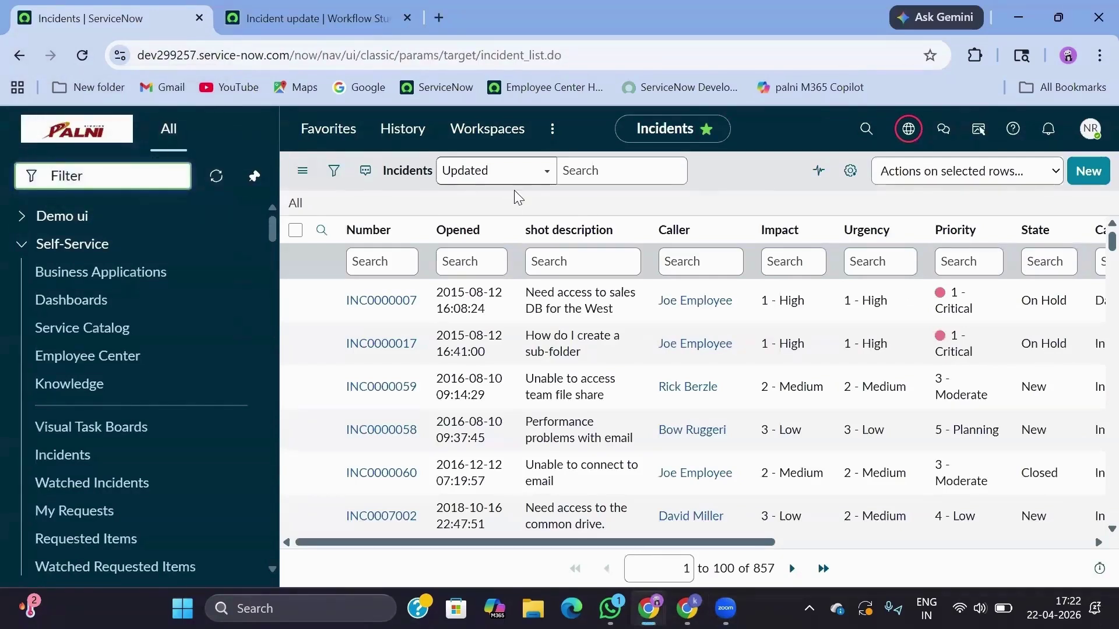
left_click(1088, 178)
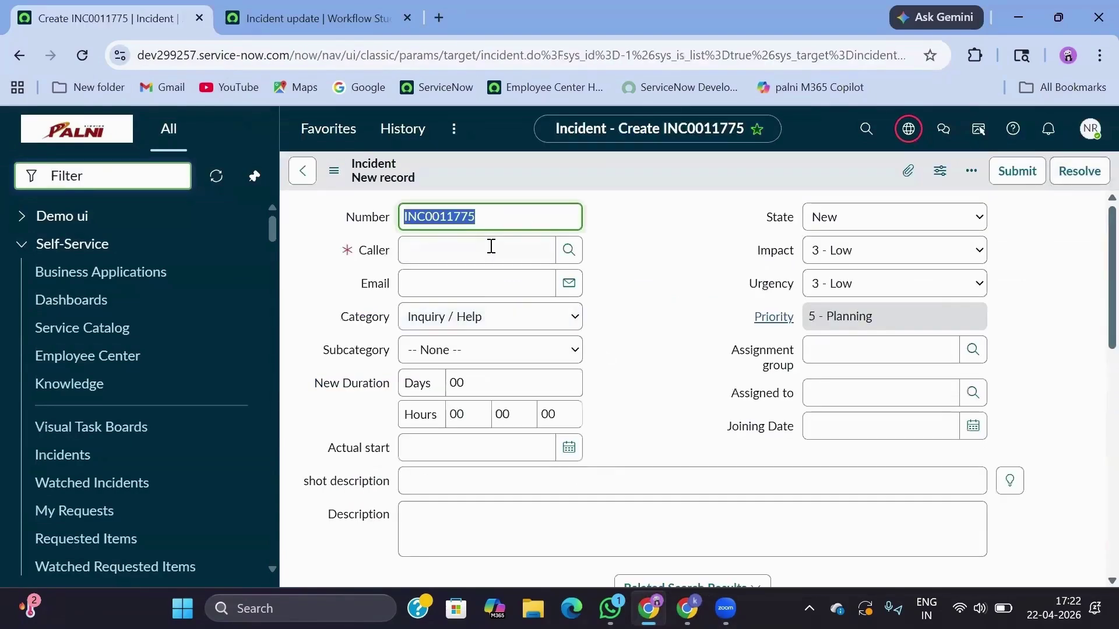
left_click(486, 250)
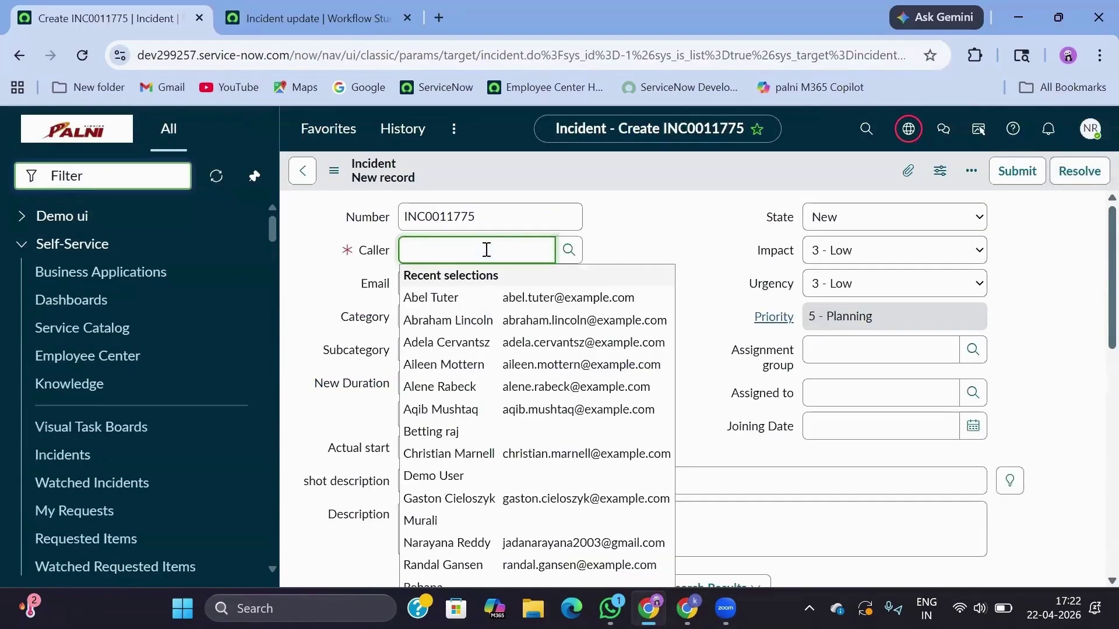
left_click(448, 322)
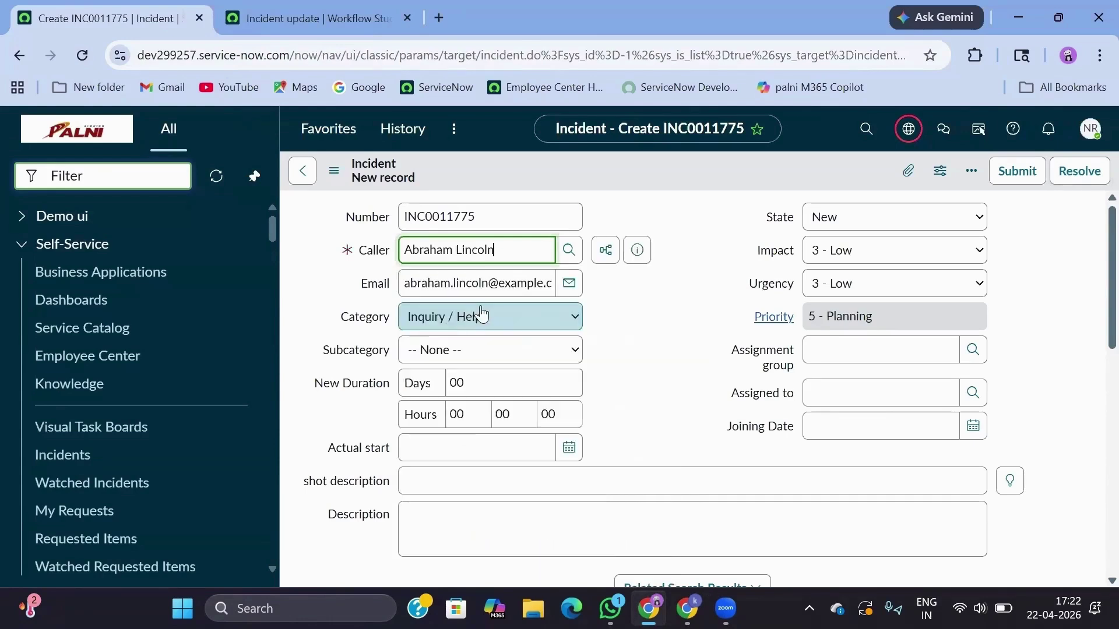
left_click(493, 318)
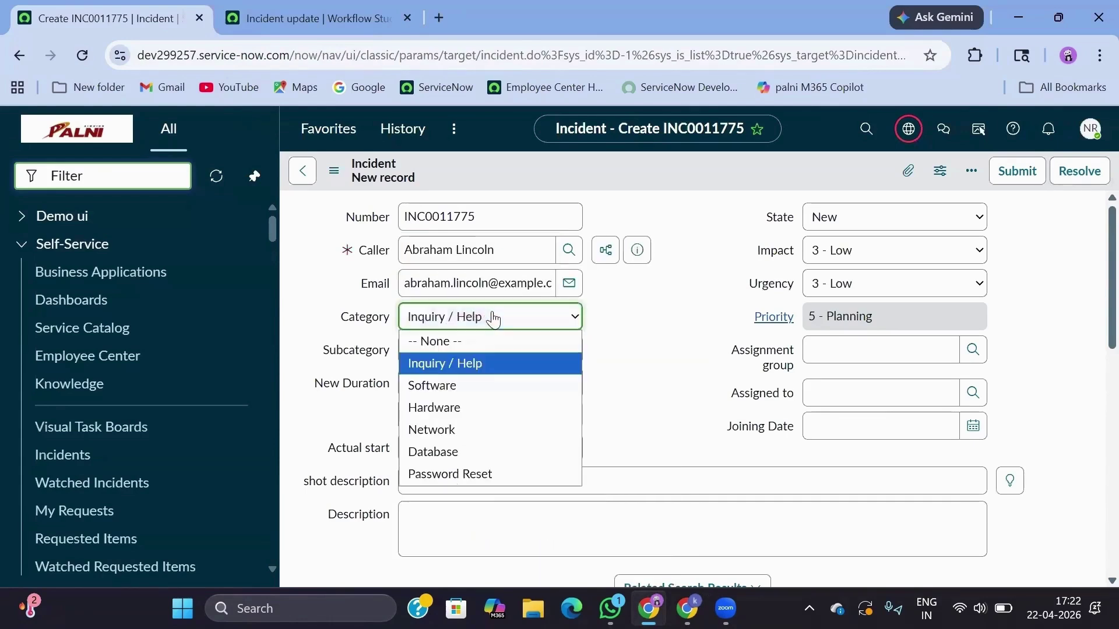
left_click(432, 434)
- Fill in the new incident's short description as "Wifi is not working" and its description as "Wifi issue"
left_click(492, 480)
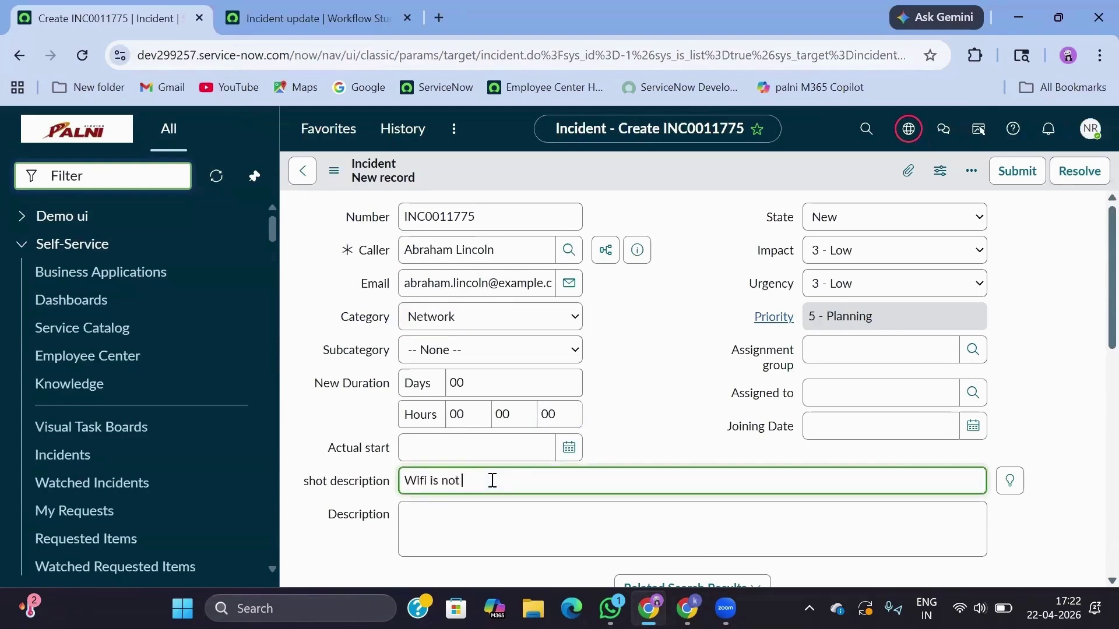
type("Wifi is not working")
left_click(423, 516)
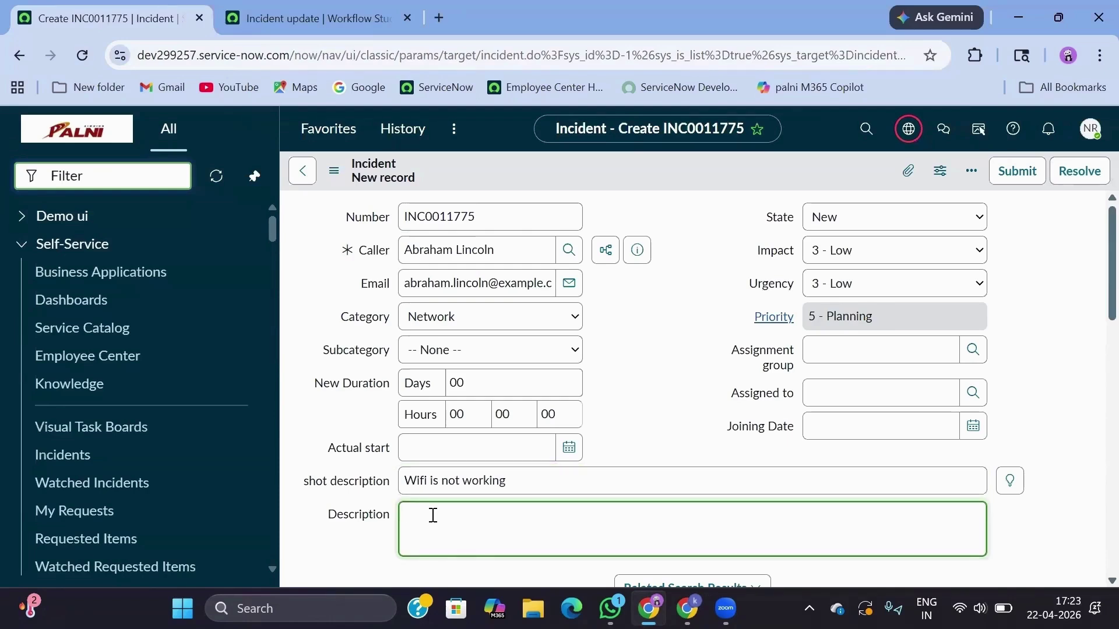
type("Wifi issue")
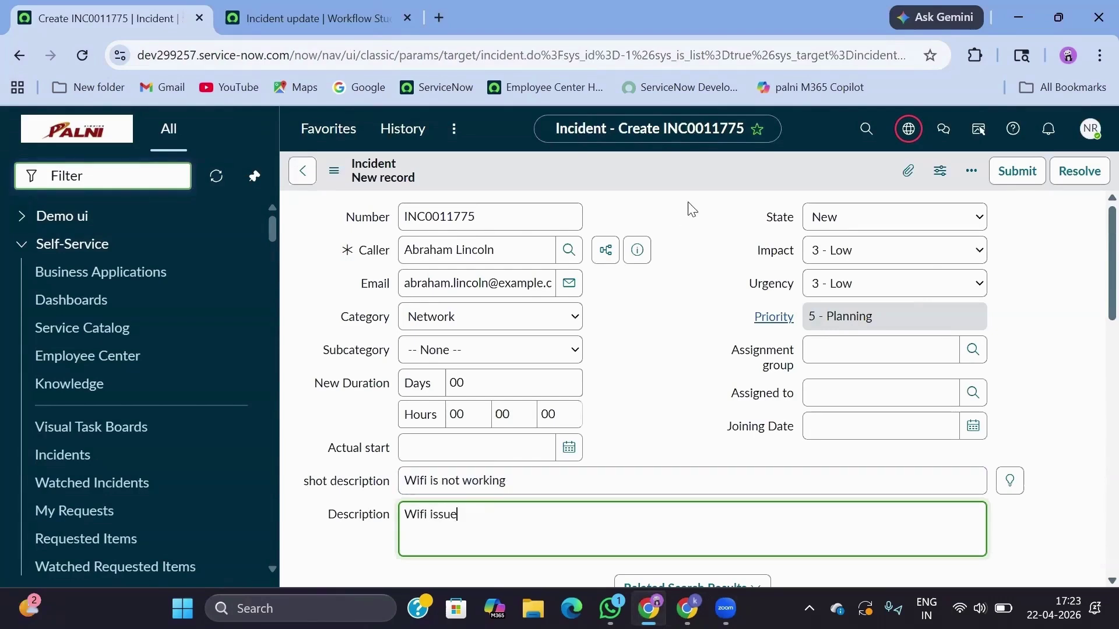
- Save the new Network incident without leaving its form and reload the record
right_click(660, 177)
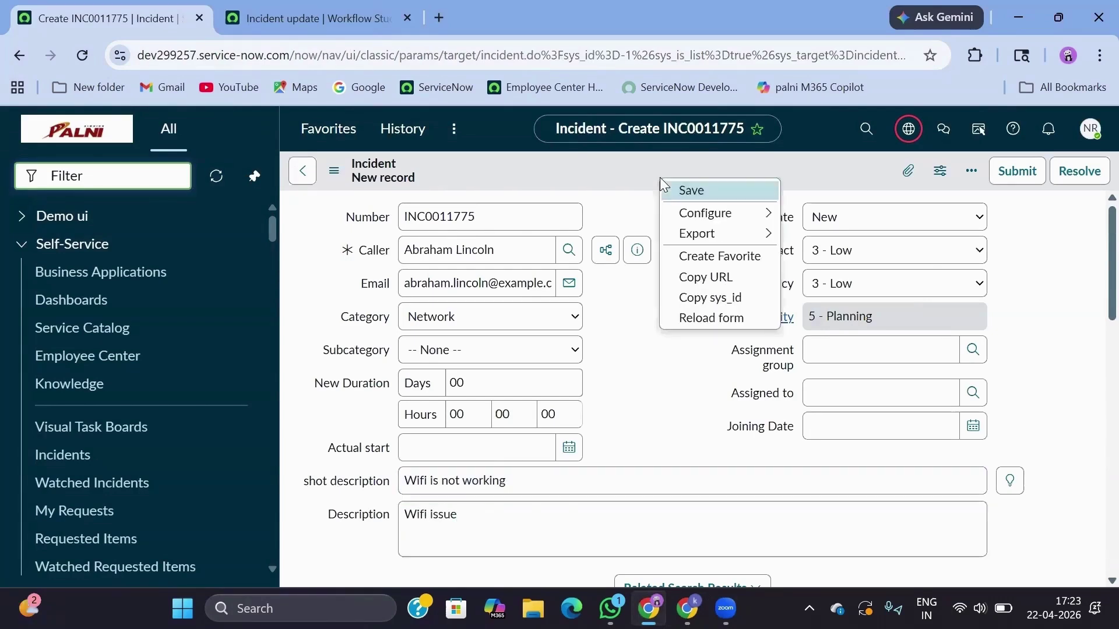
left_click(677, 191)
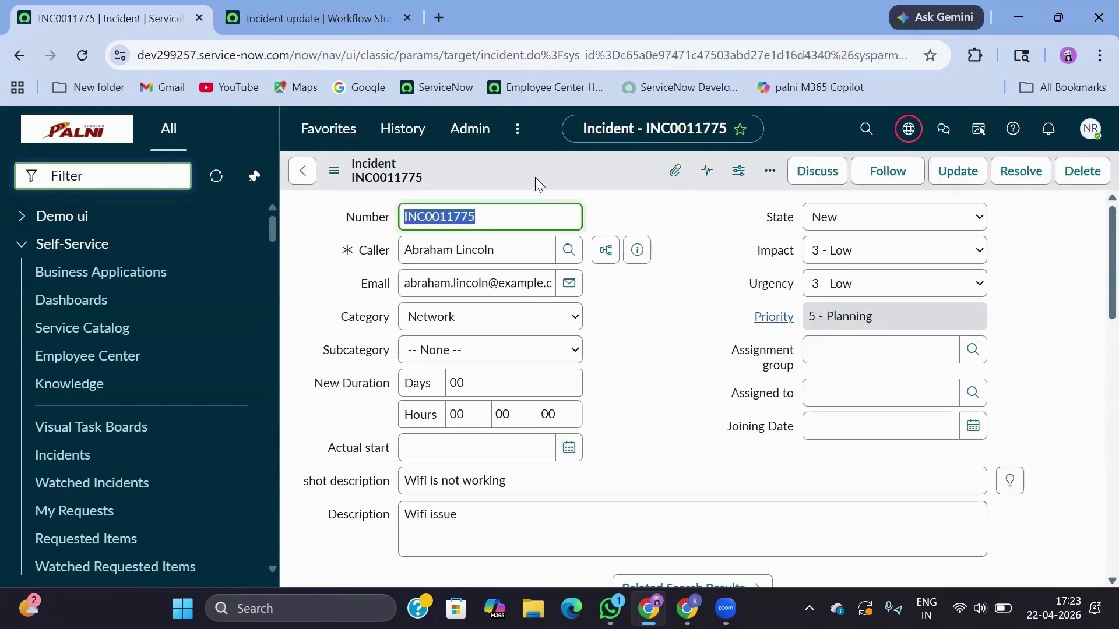
left_click(82, 56)
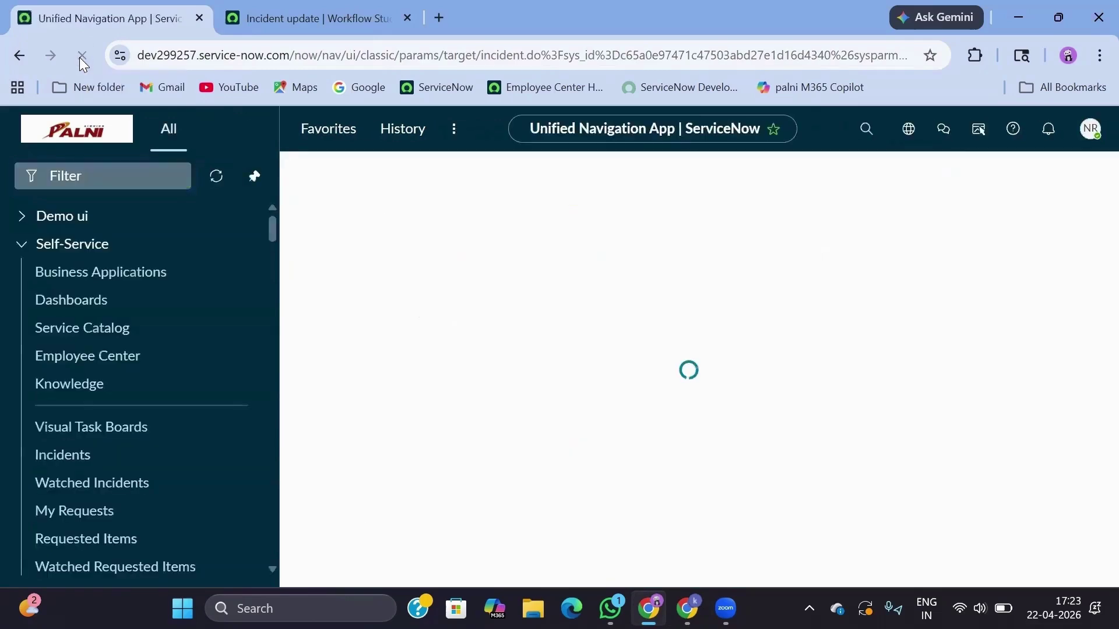